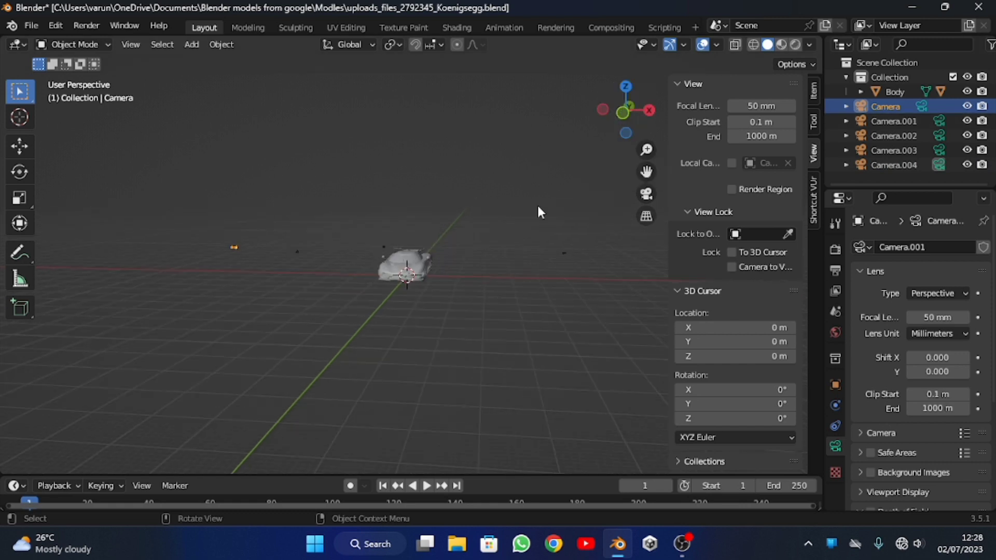
- Delete all five cameras from the scene collection, from Camera through Camera.004
left_click_drag(865, 126, 875, 165)
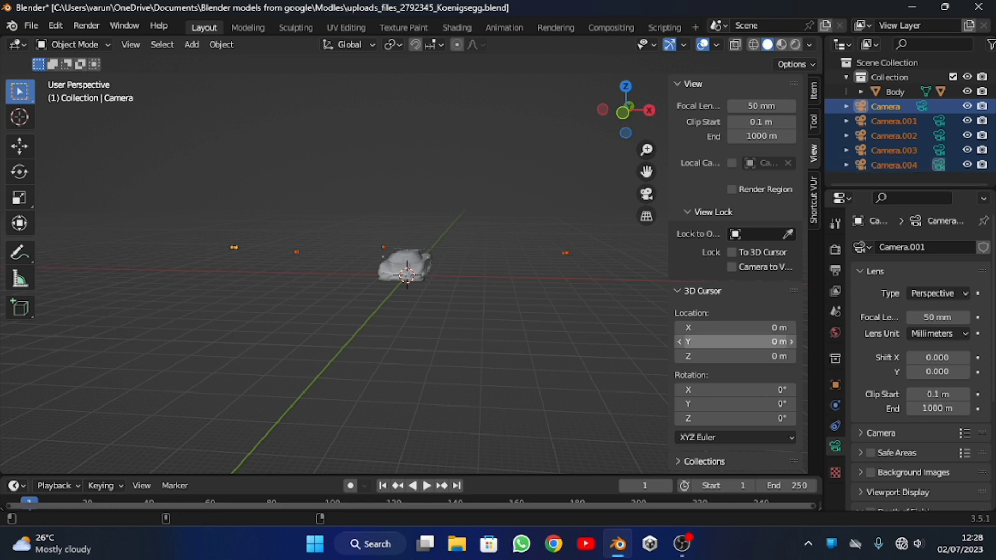
key("Delete")
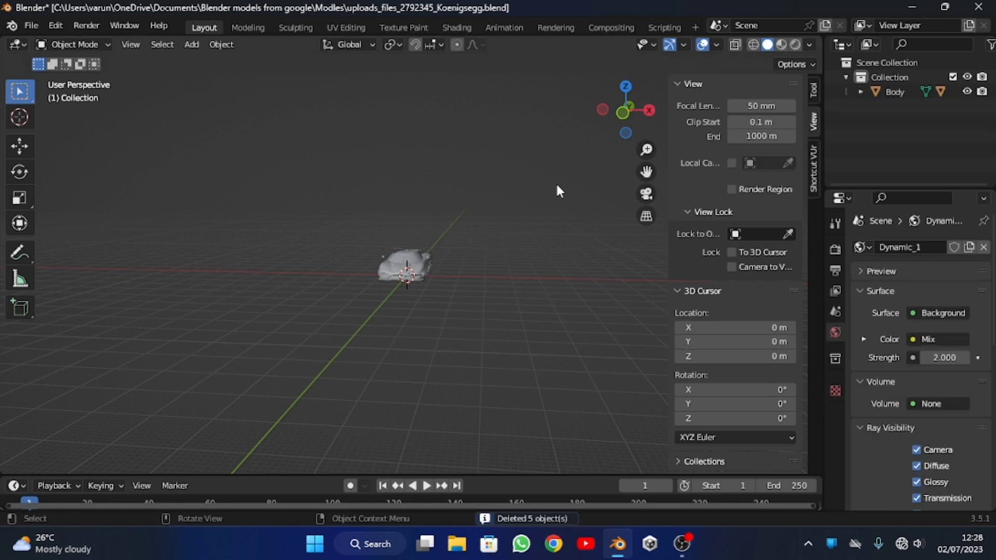
- Start the Shortcut VUr add-on's on-screen shortcut display and hide the viewport sidebar
mouse_move(639, 107)
left_mouse_down()
mouse_move(642, 115)
mouse_move(626, 115)
left_mouse_up()
left_click(818, 153)
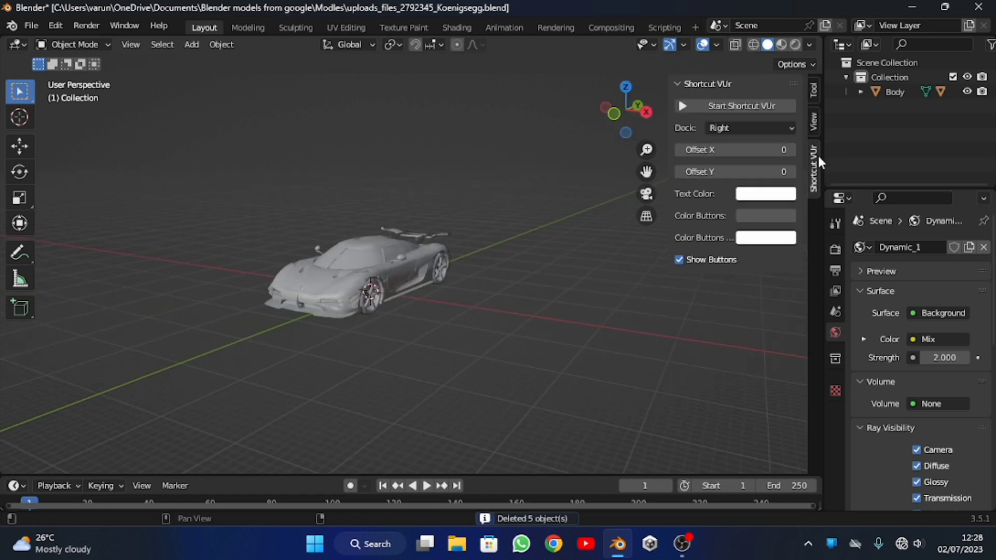
left_click(709, 106)
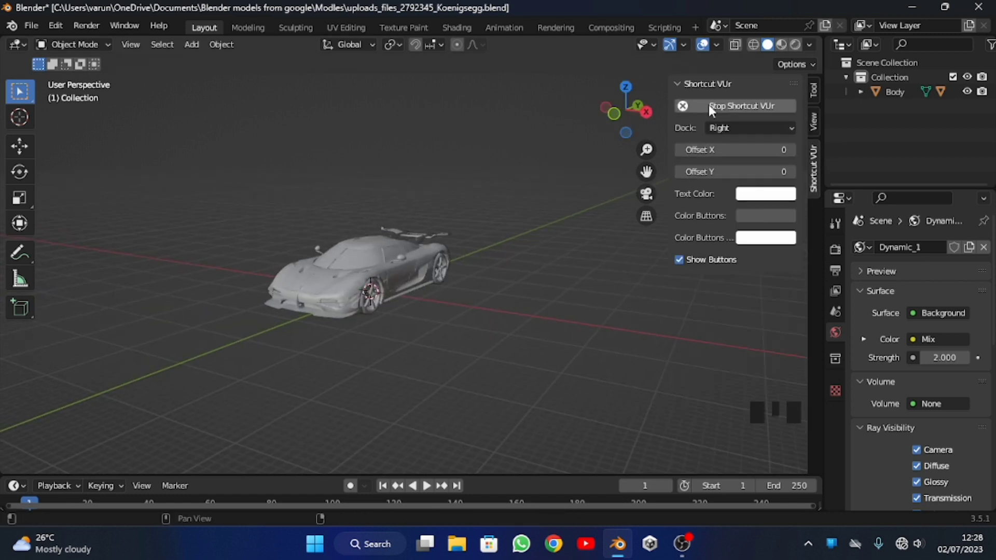
left_click(814, 92)
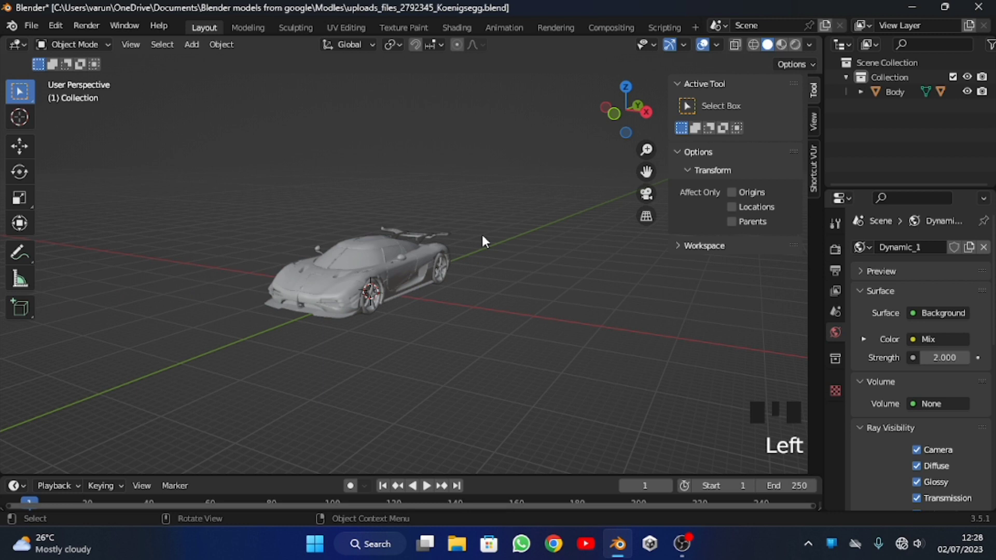
key("n")
- Add a plain axes empty at the world origin and parent the car body and wheels to it with Keep Transform
left_click_drag(783, 114, 799, 78)
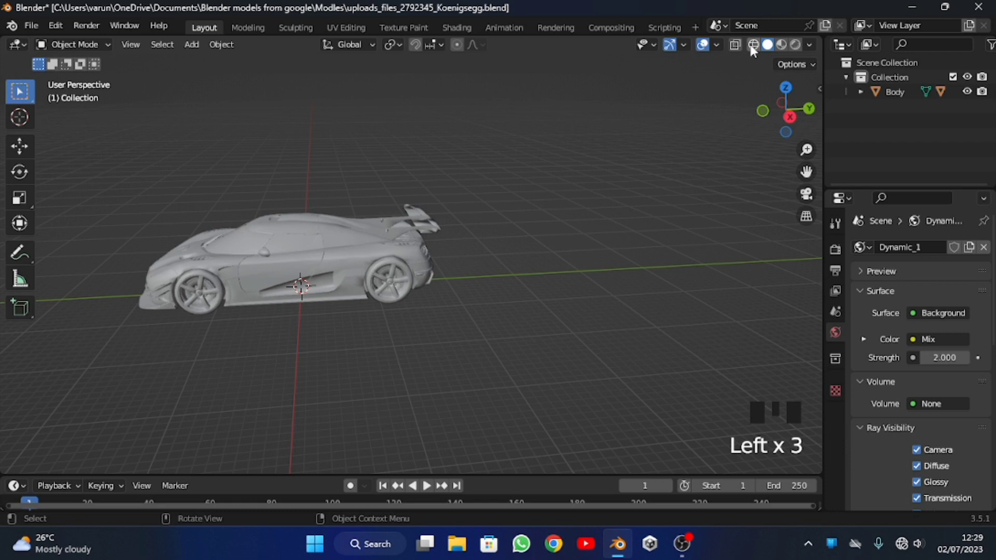
left_click(192, 45)
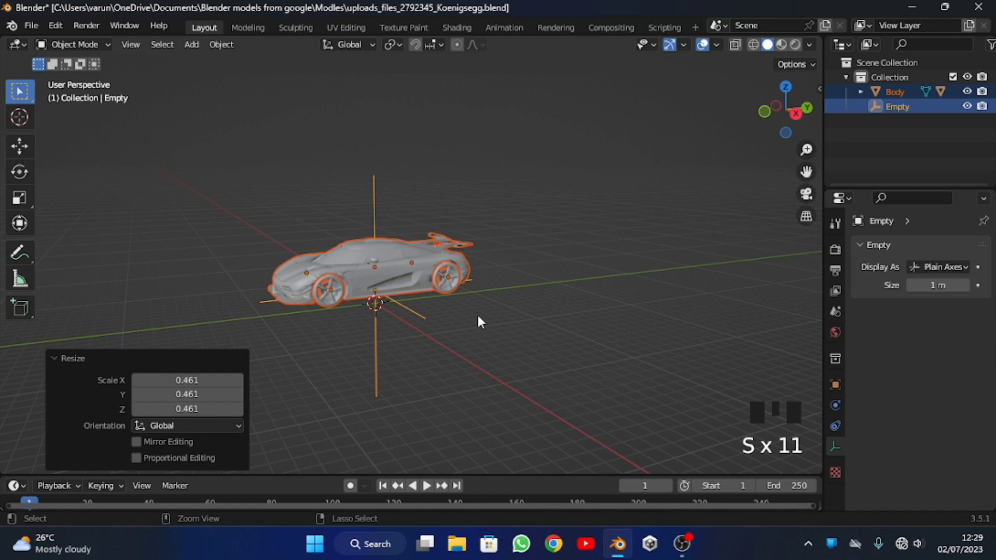
key("ctrl+z")
key("ctrl+p")
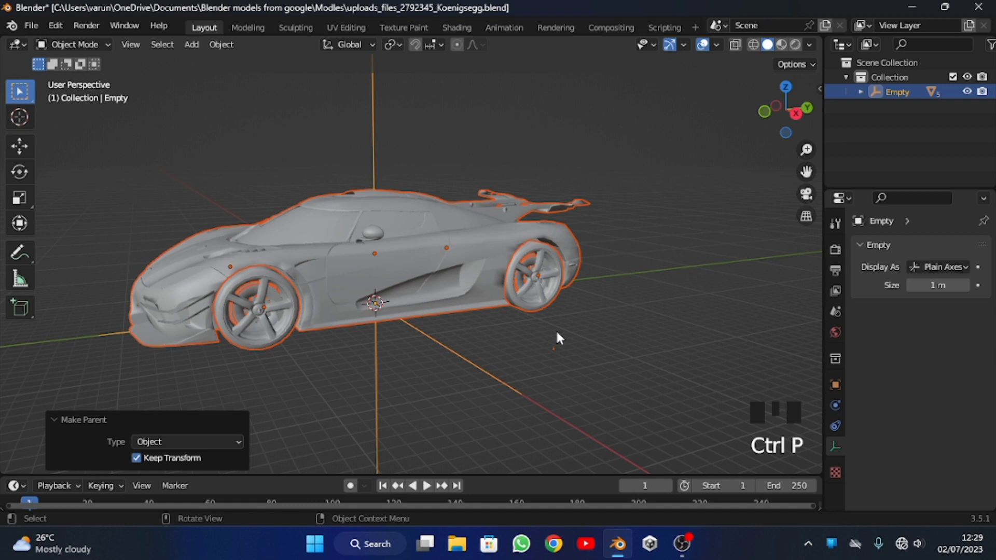
- Apply all transforms to the parent empty and the selected car parts
left_click(221, 44)
mouse_move(260, 120)
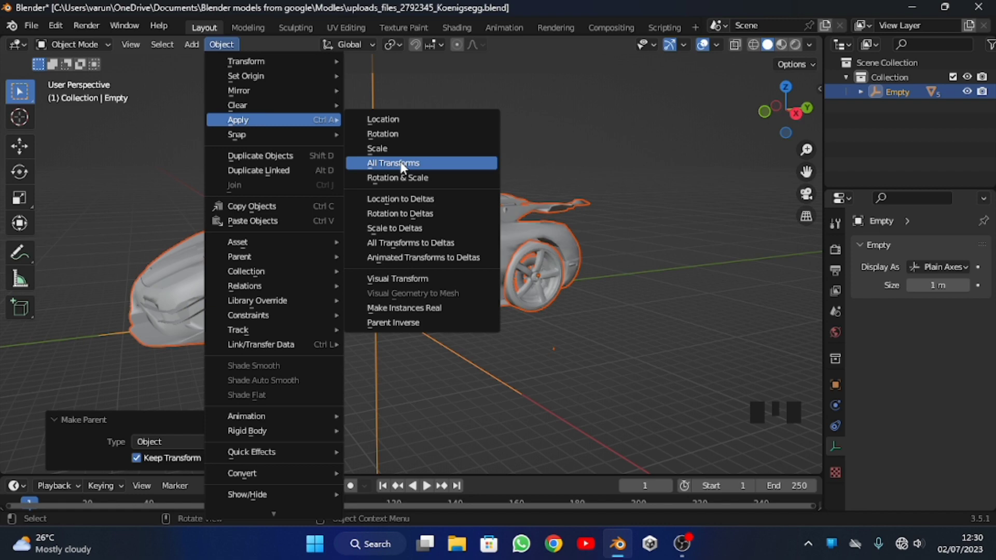
left_click(402, 164)
- Snap the 3D cursor to the centre of the front-left wheel FL using all of its mesh geometry
left_click_drag(786, 111, 782, 192)
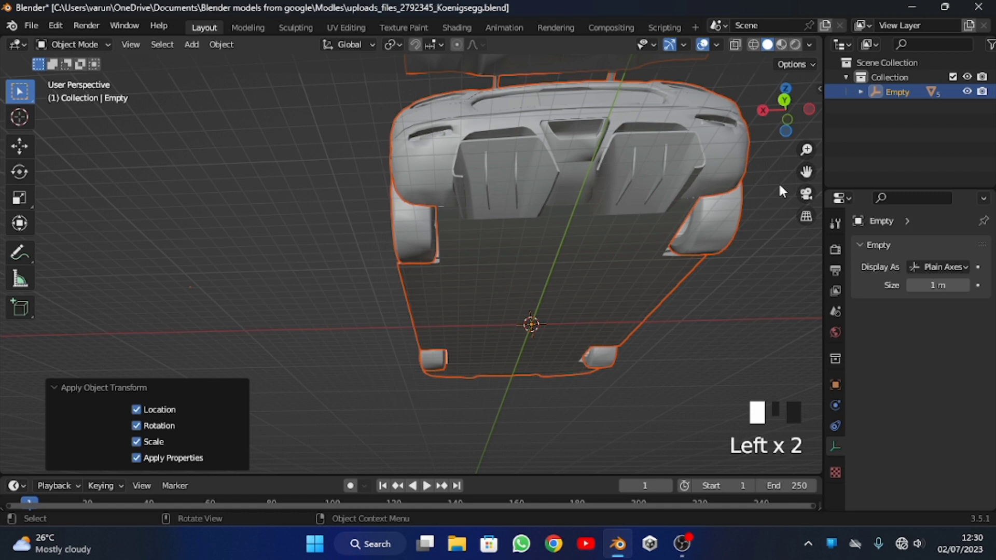
left_click_drag(786, 111, 810, 115)
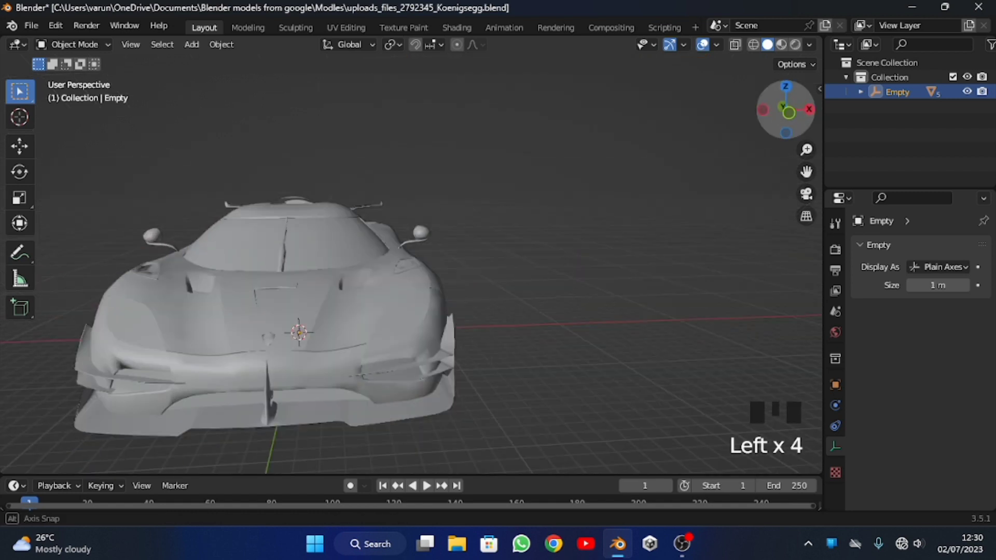
left_click_drag(810, 115, 825, 117)
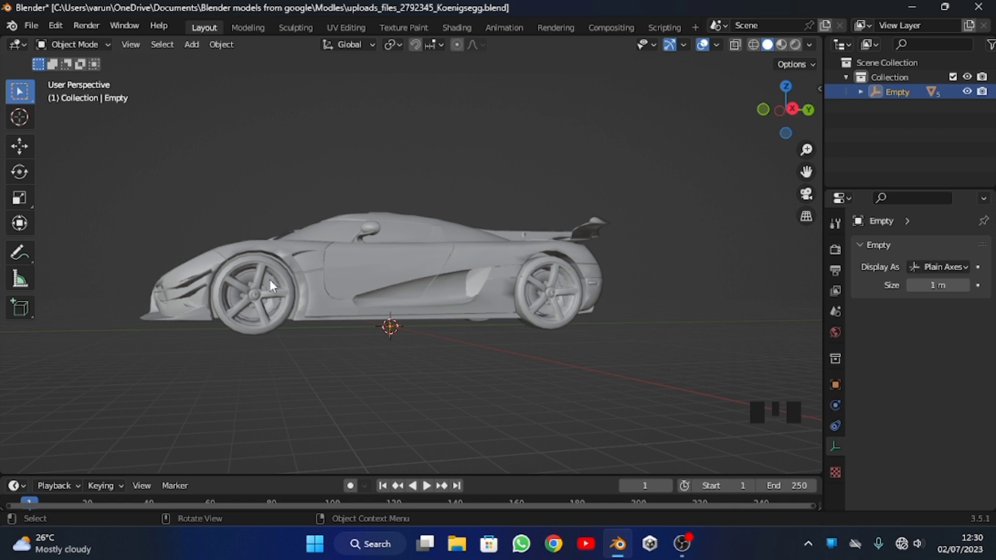
left_click(281, 300)
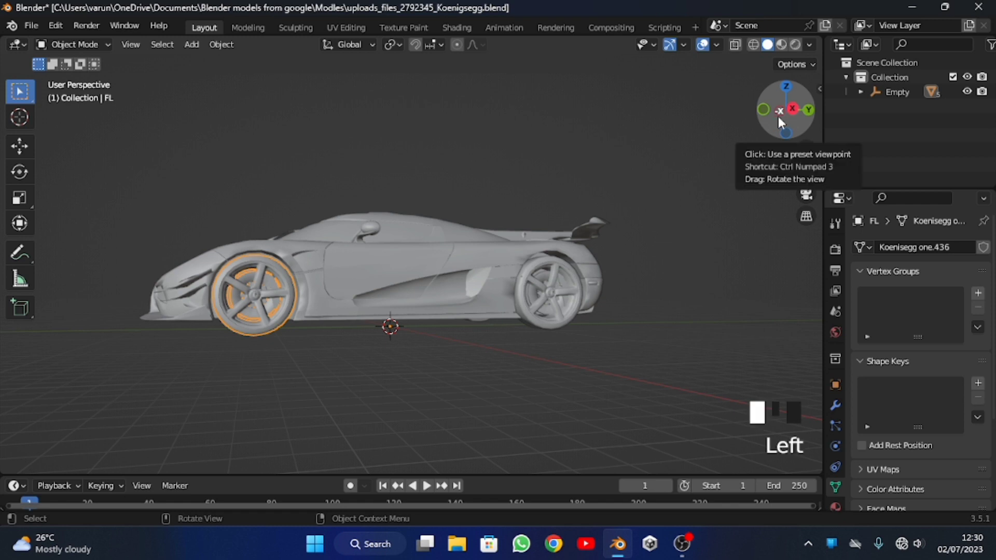
mouse_move(778, 116)
left_mouse_down()
mouse_move(763, 124)
mouse_move(776, 117)
left_mouse_up()
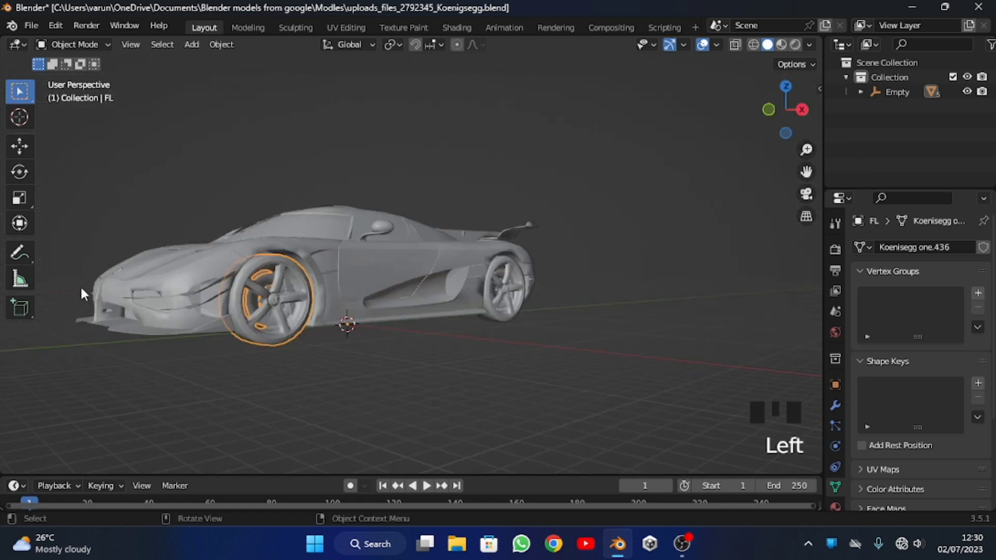
key("Tab")
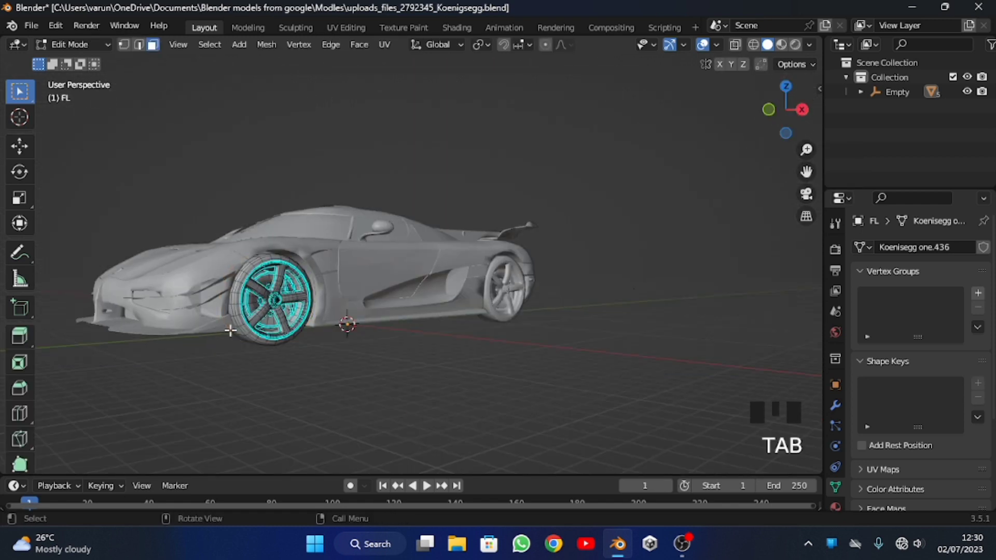
key("a")
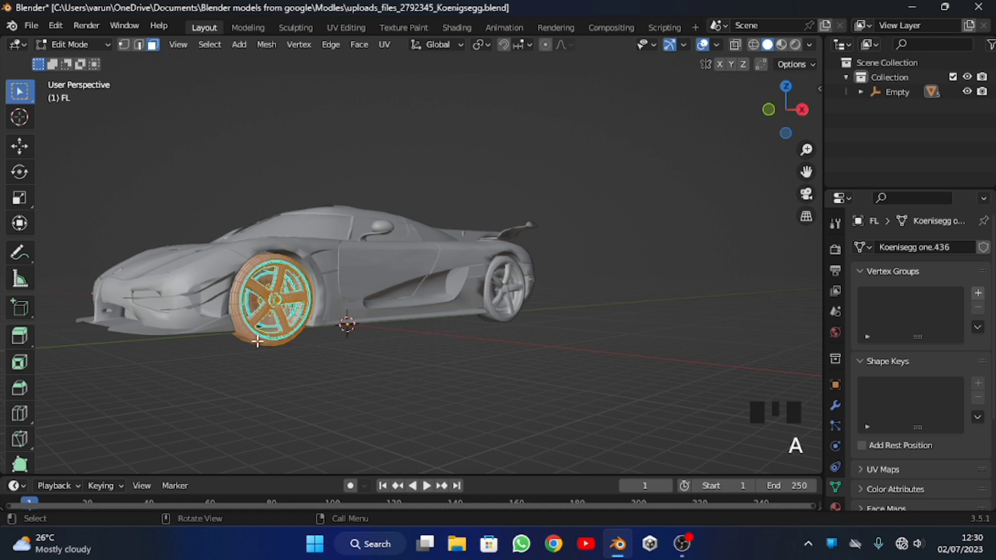
key("shift+s")
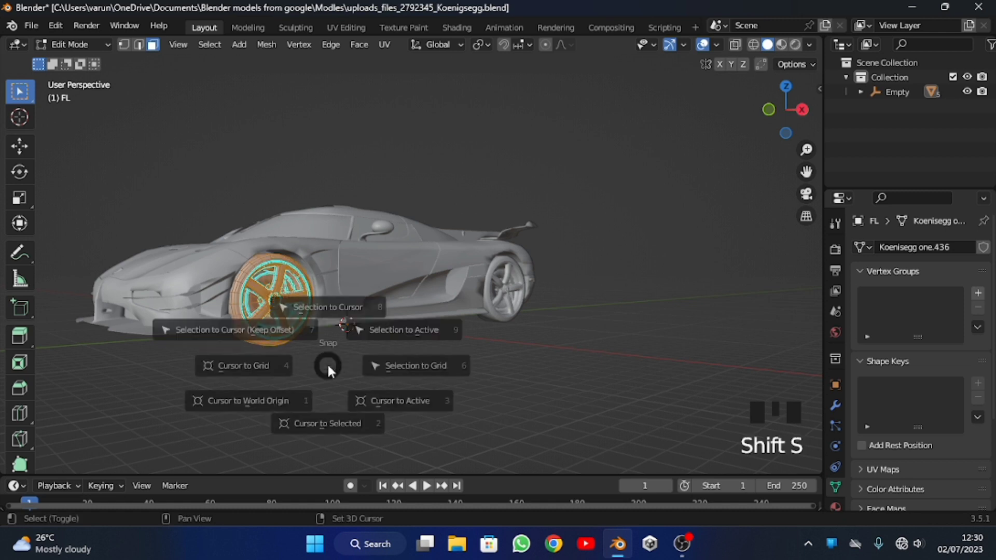
left_click(332, 438)
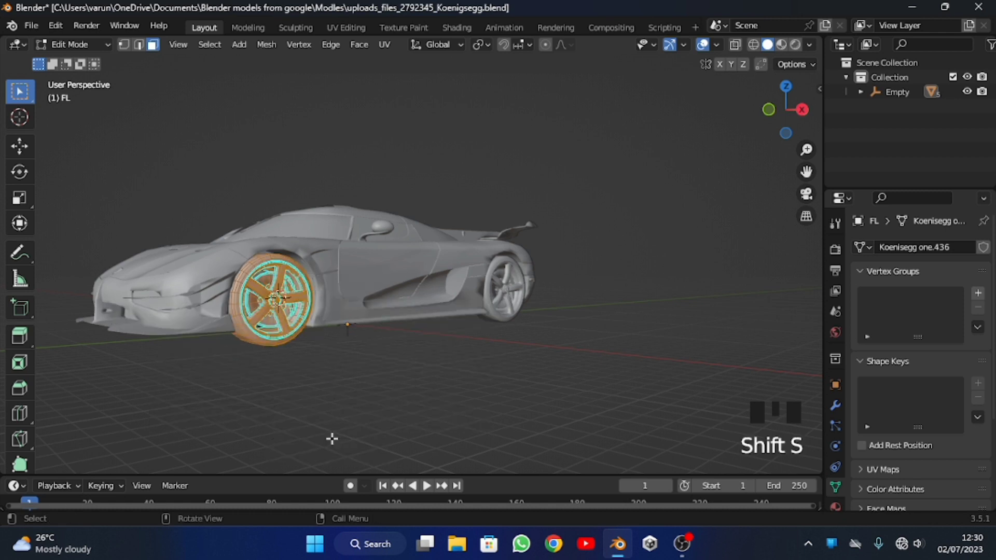
key("shift+s")
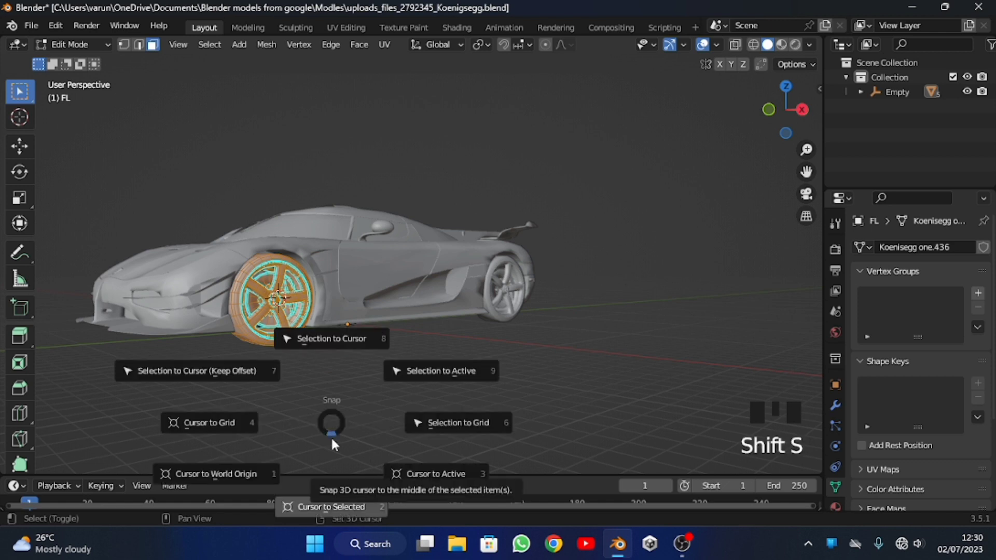
left_click(332, 438)
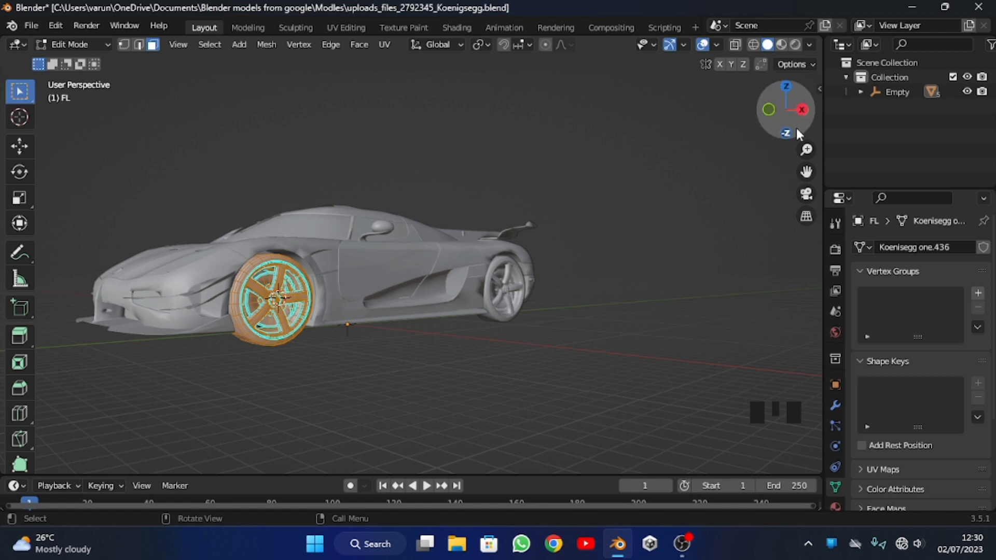
left_click_drag(796, 112, 769, 114)
key("Tab")
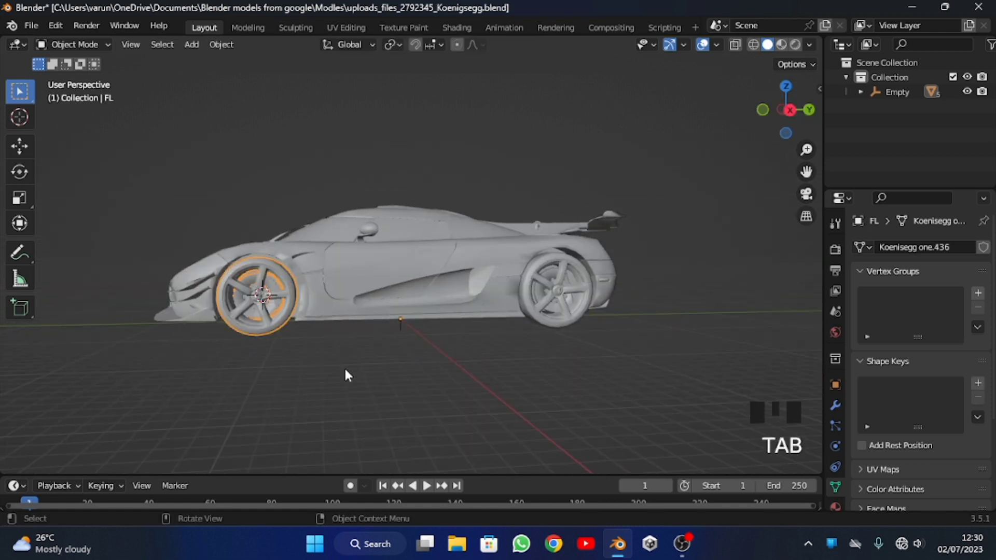
- Add a plain axes empty at the 3D cursor in the centre of the front-left wheel
right_click(291, 371)
key("shift+a")
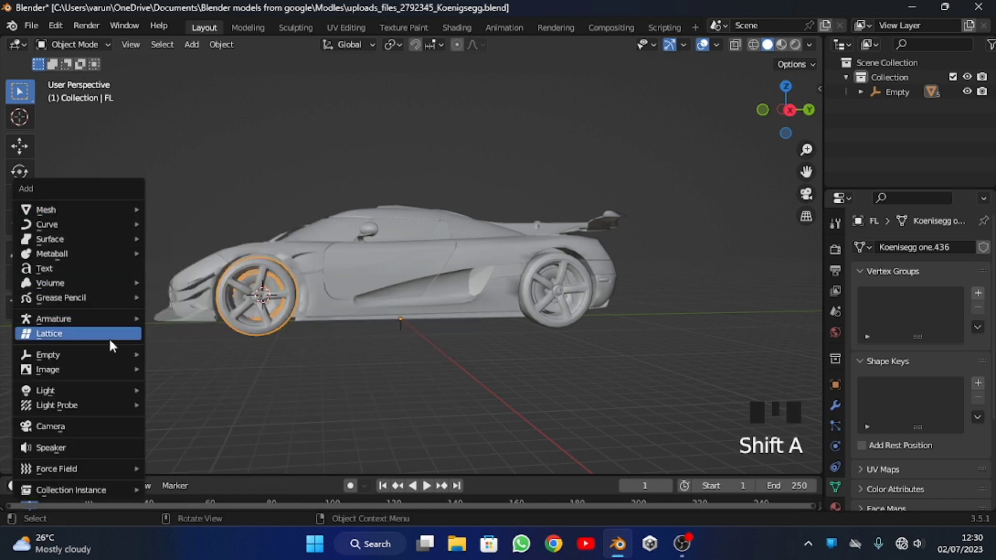
mouse_move(110, 392)
mouse_move(108, 356)
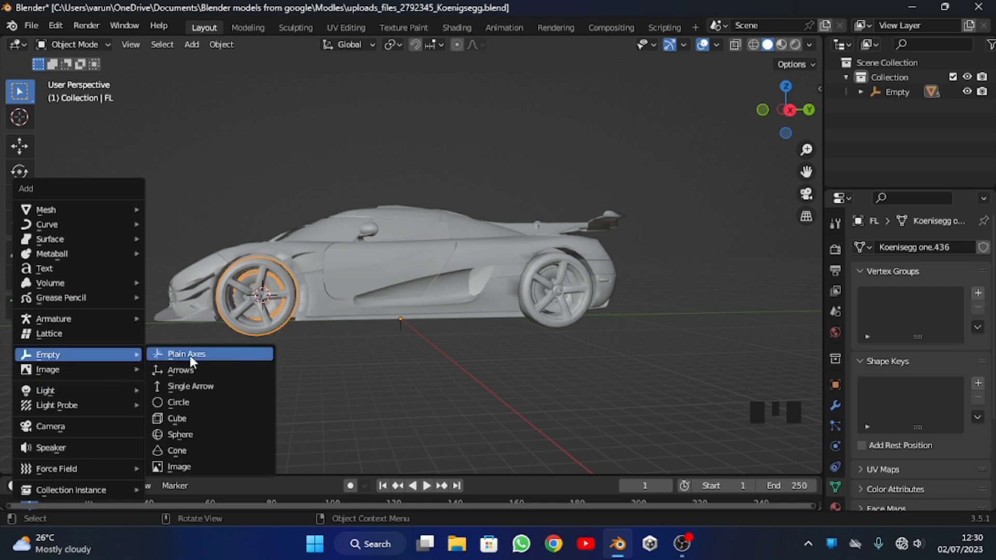
left_click(185, 355)
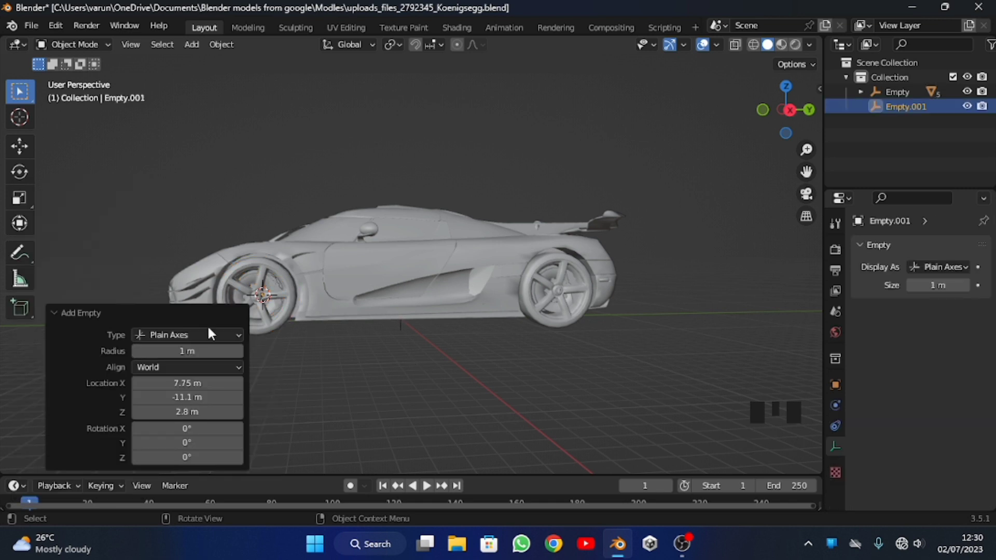
- Snap the 3D cursor to the centre of the rear-left wheel RL using all of its mesh geometry
left_click_drag(786, 110, 748, 205, "alt")
left_click(574, 281)
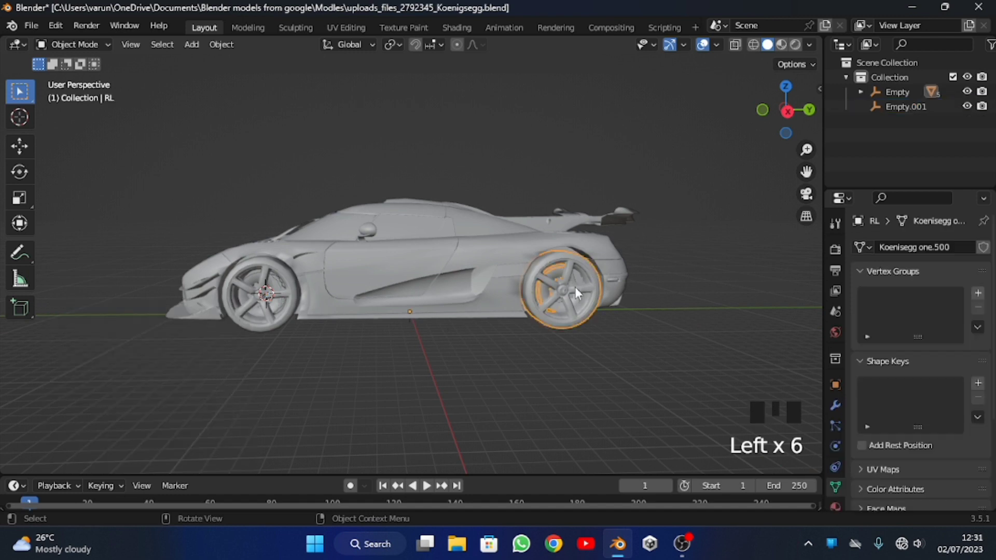
key("Tab")
key("a")
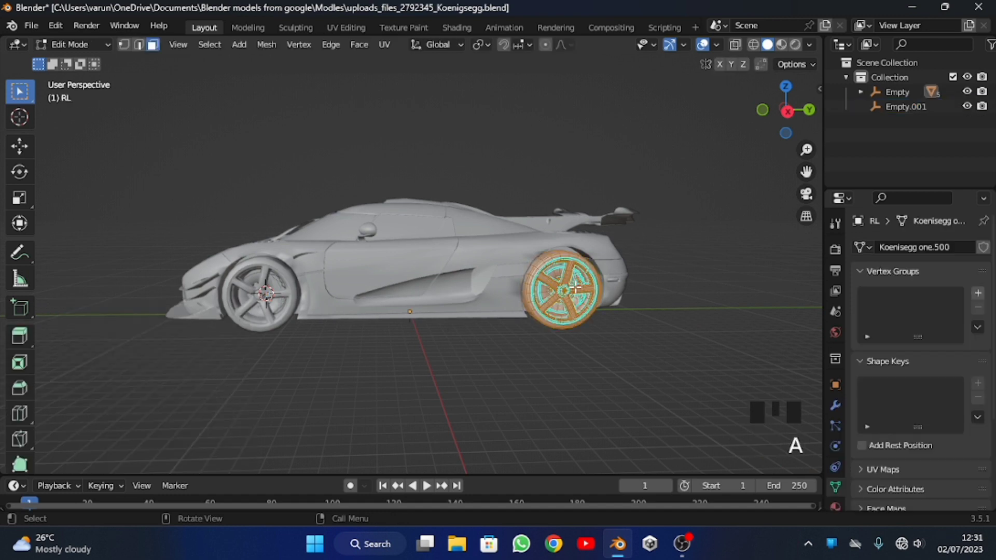
key("shift+s")
left_click(574, 353)
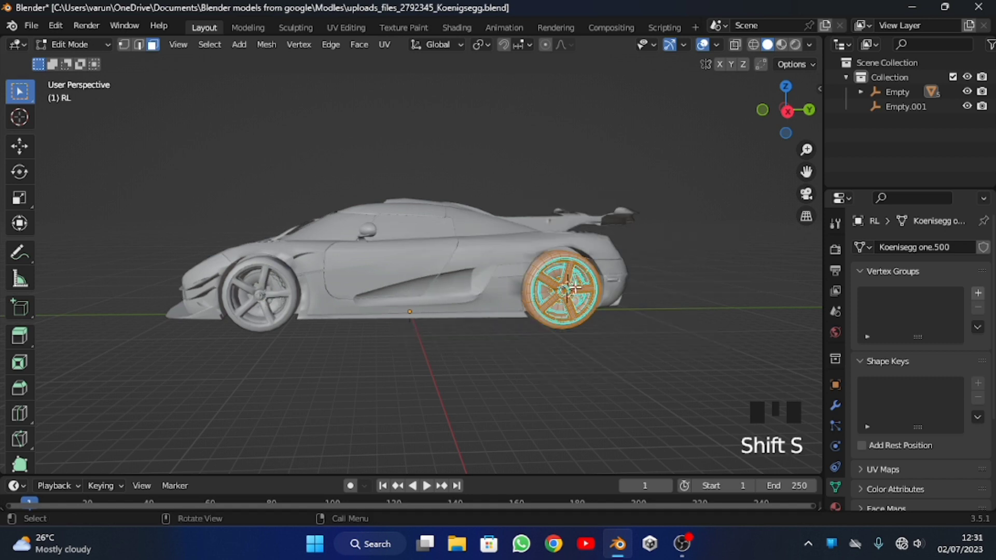
key("Tab")
- Add a plain axes empty at the 3D cursor in the centre of the rear-left wheel
right_click(575, 287)
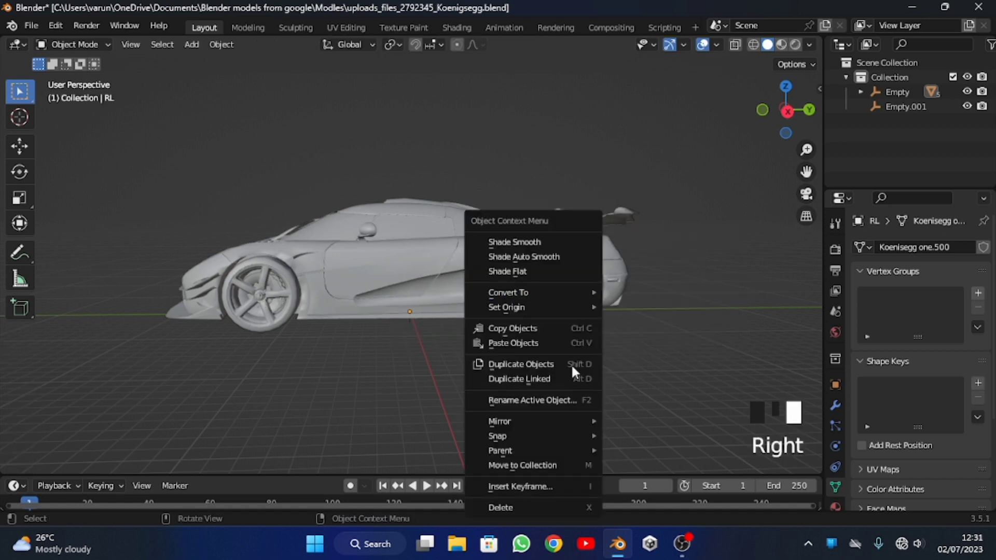
key("shift+a")
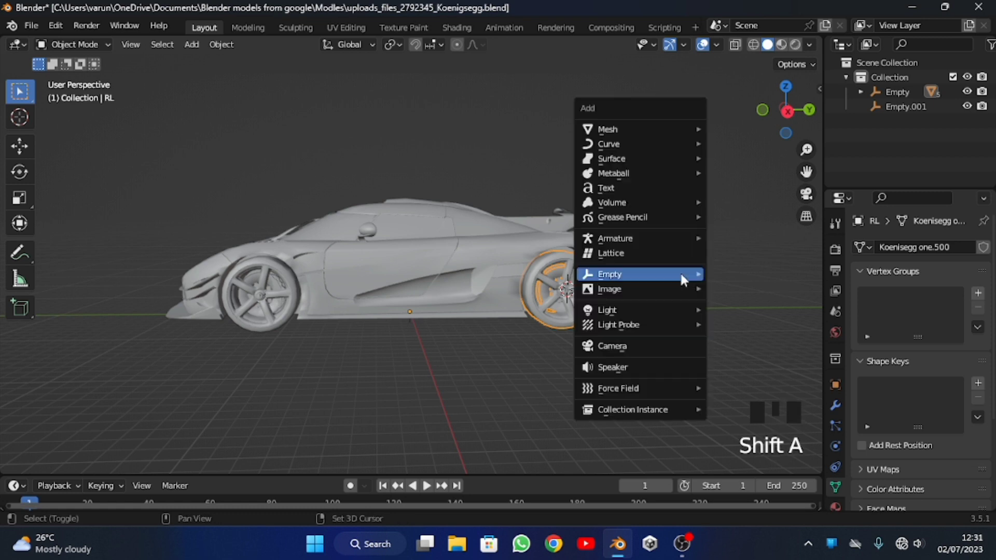
mouse_move(675, 274)
left_click(741, 271)
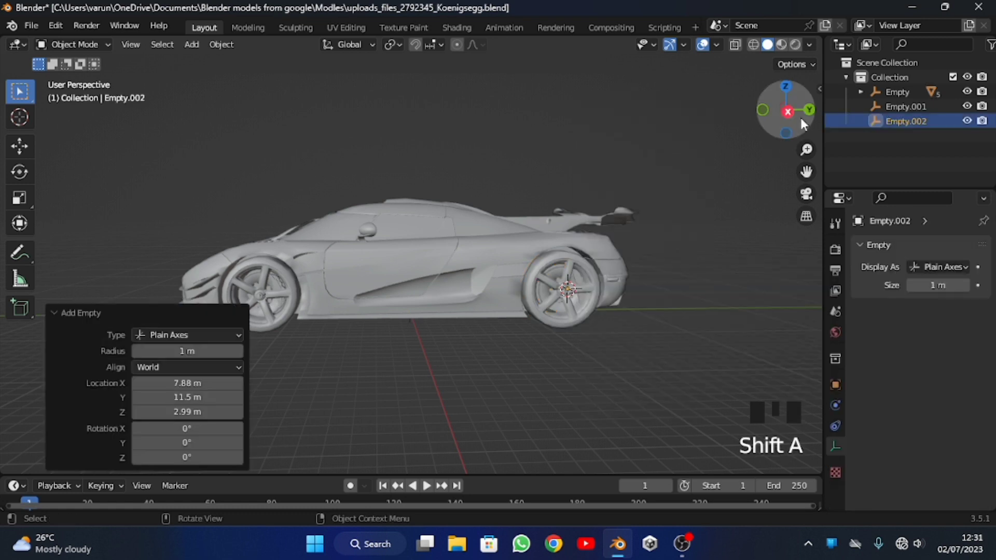
- Snap the 3D cursor to the centre of the front-right wheel FR using all of its mesh geometry
left_click_drag(787, 111, 731, 231)
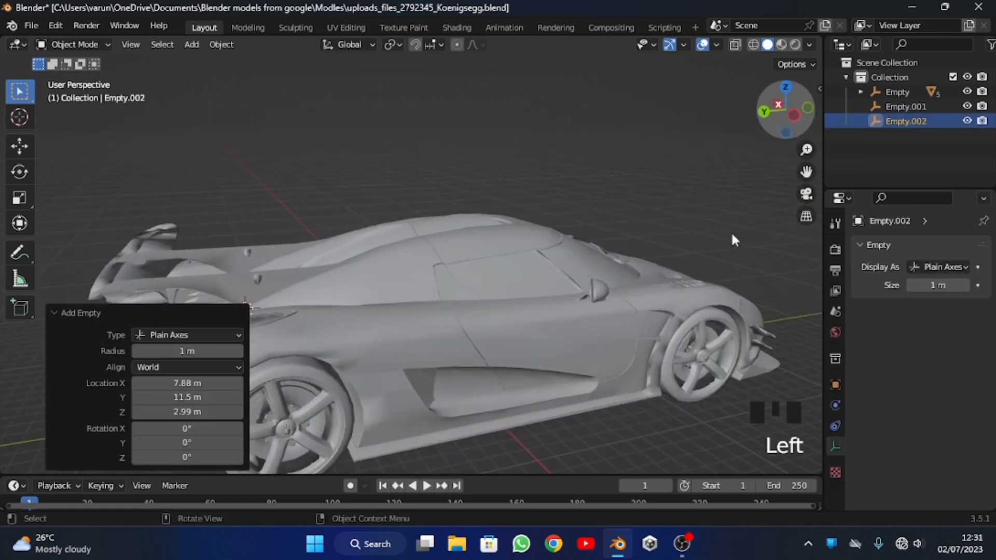
left_click(705, 378)
key("Tab")
key("a")
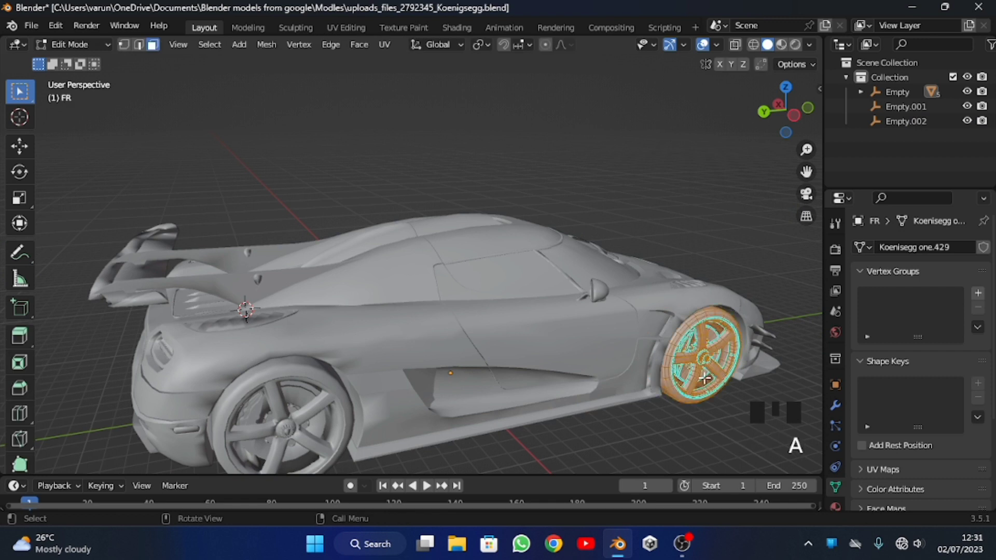
key("shift+s")
key("2")
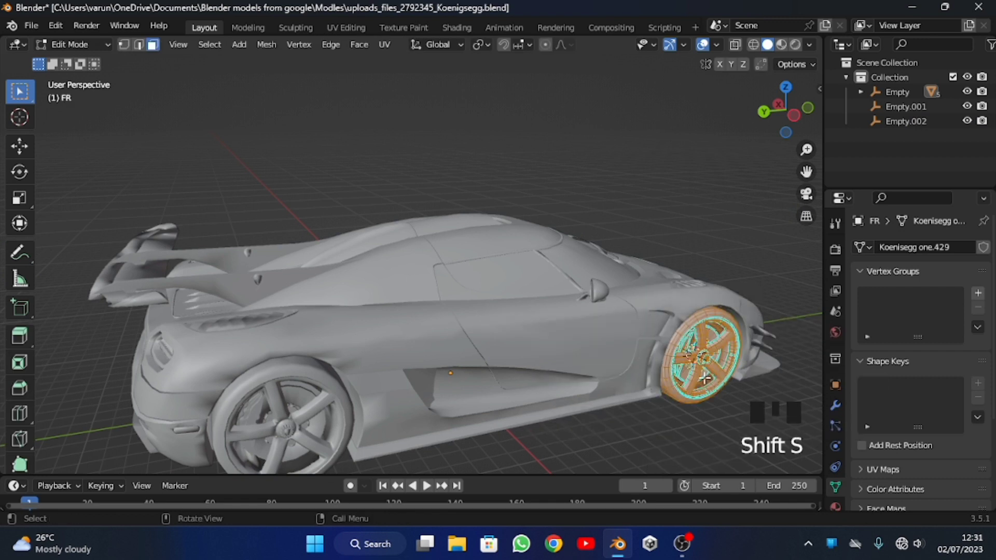
key("Tab")
- Add a plain axes empty at the 3D cursor in the centre of the front-right wheel
key("shift+a")
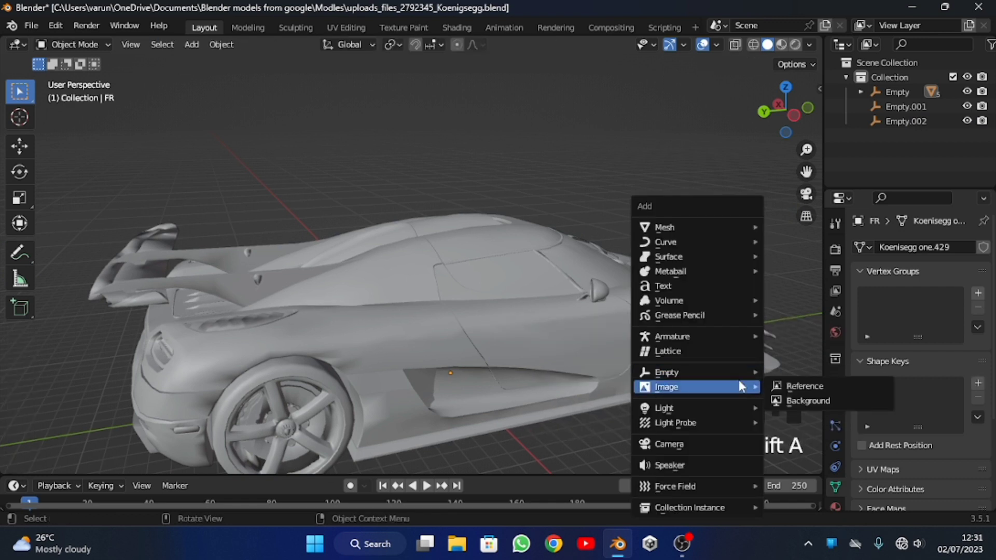
mouse_move(738, 372)
left_click(794, 372)
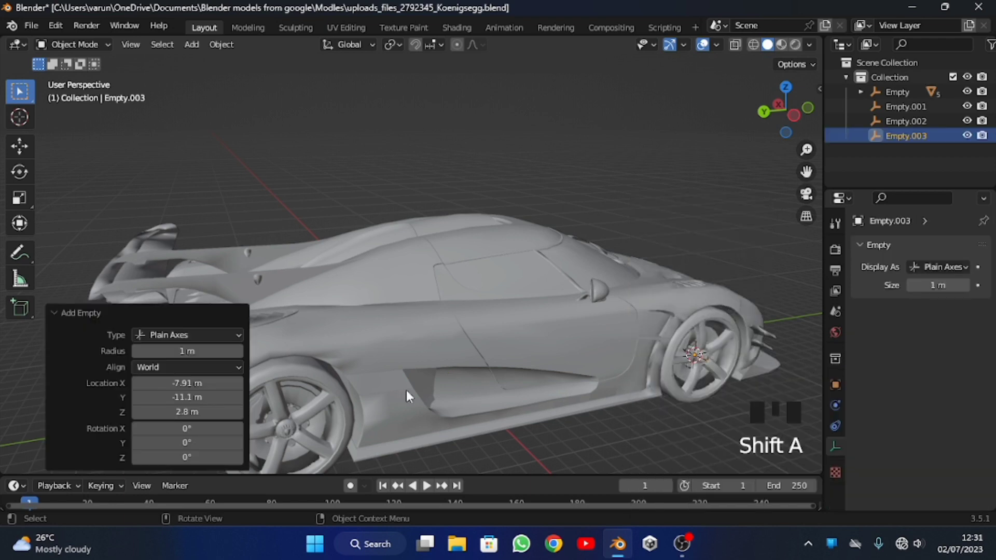
- Snap the 3D cursor to the centre of the rear-right wheel RR using all of its mesh geometry
scroll(319, 371, "down", 2)
left_click(323, 371)
key("Tab")
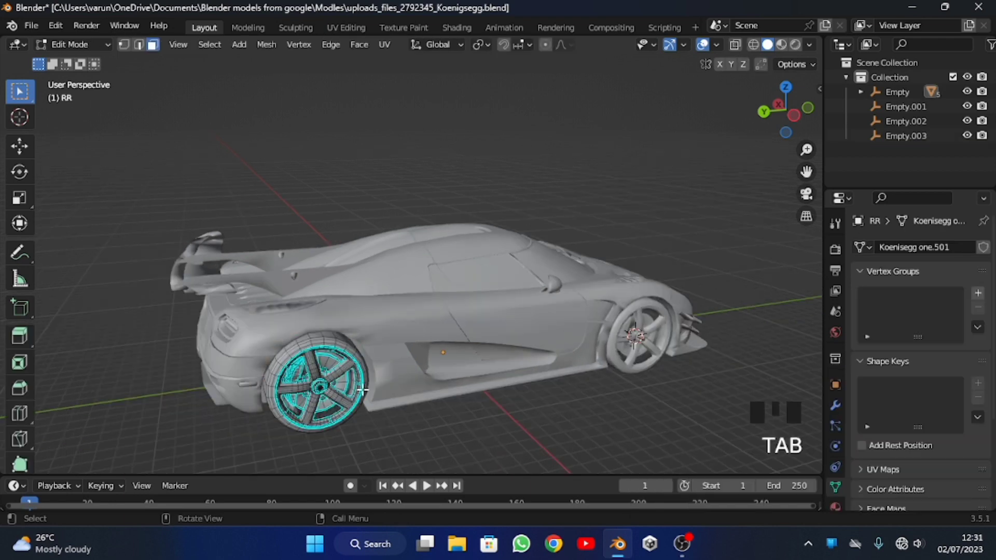
key("a")
key("shift+s")
left_click(362, 389)
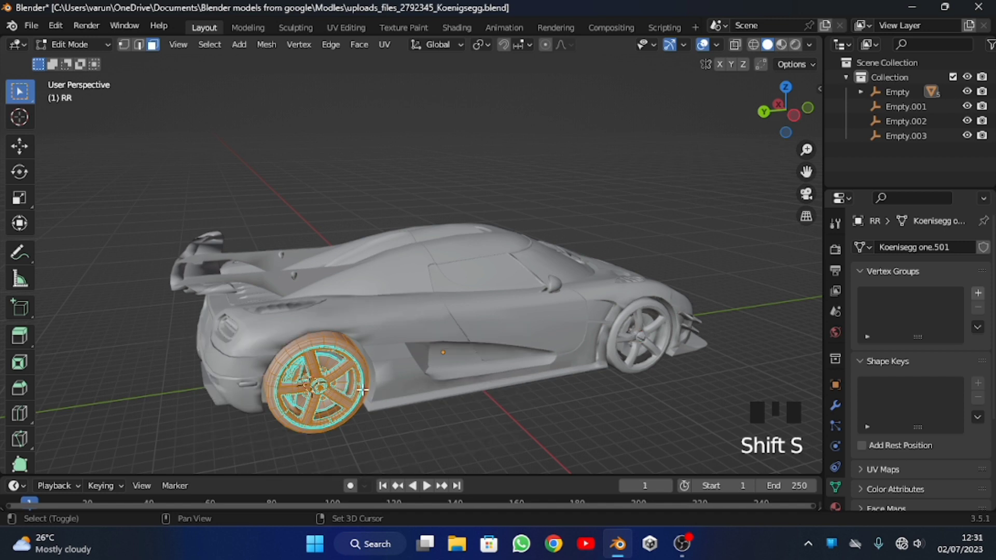
key("Tab")
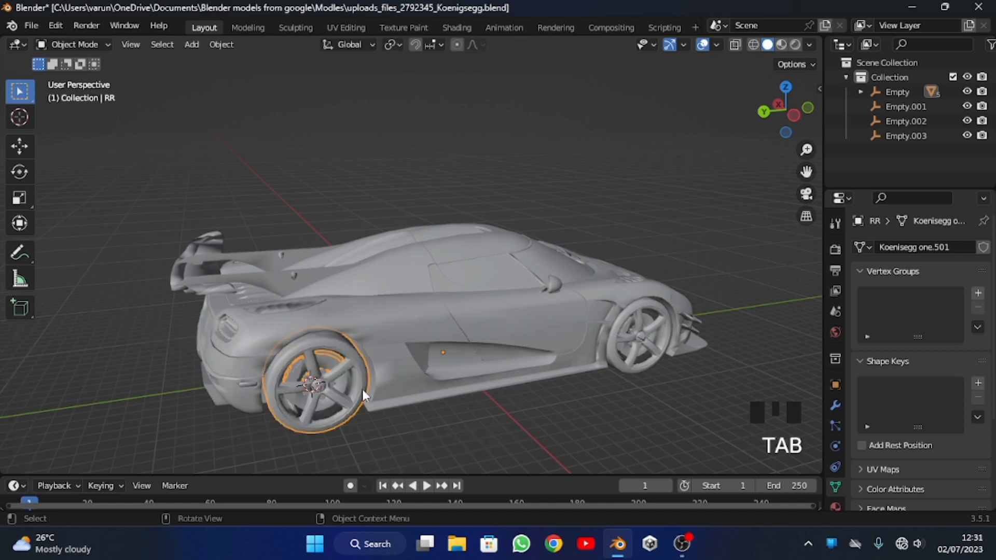
- Add a plain axes empty at the 3D cursor in the centre of the rear-right wheel
key("shift+a")
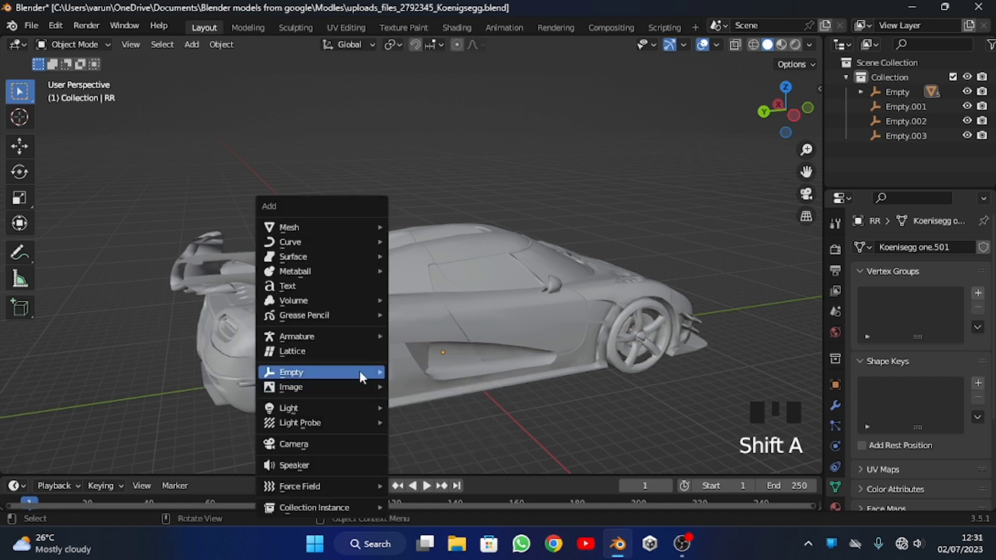
mouse_move(360, 372)
left_click(484, 372)
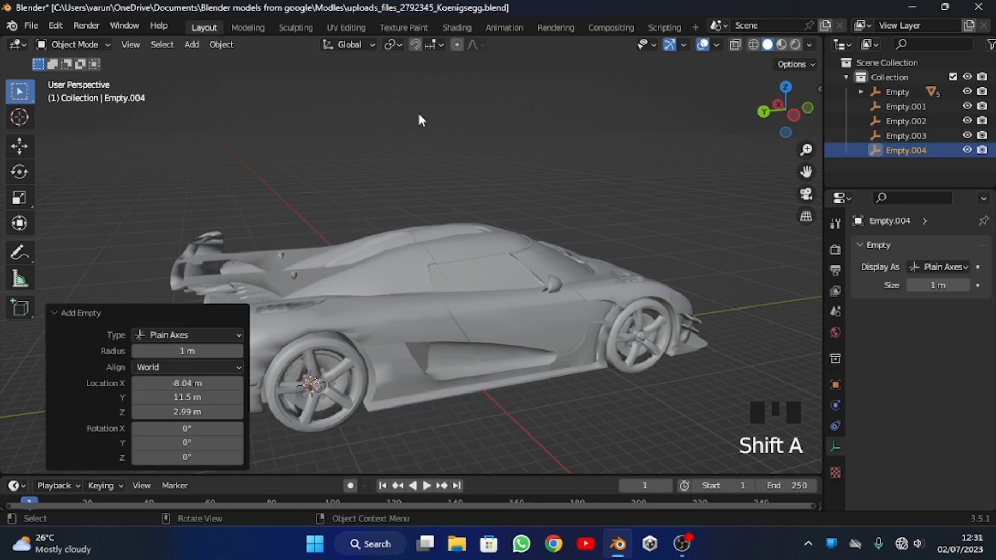
- Move the four wheel empties together along Y and down about 0.062 m in side view to align them with the wheel hubs
left_click(901, 106)
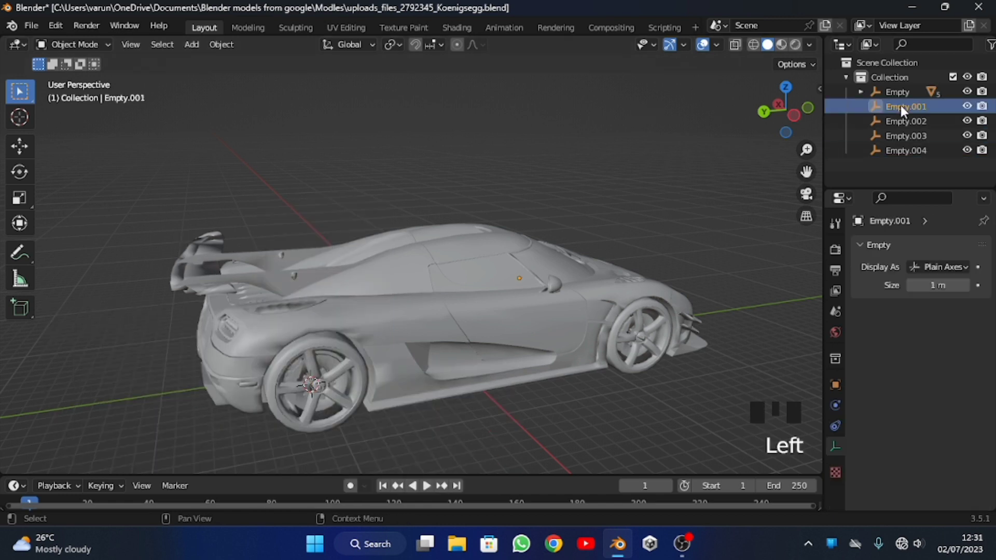
left_click(903, 151, "shift")
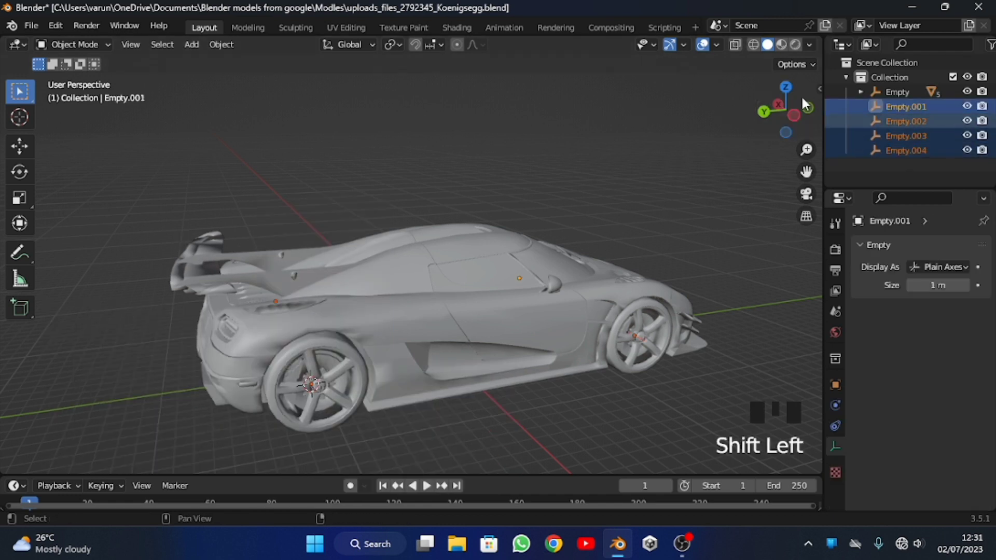
left_click(793, 116)
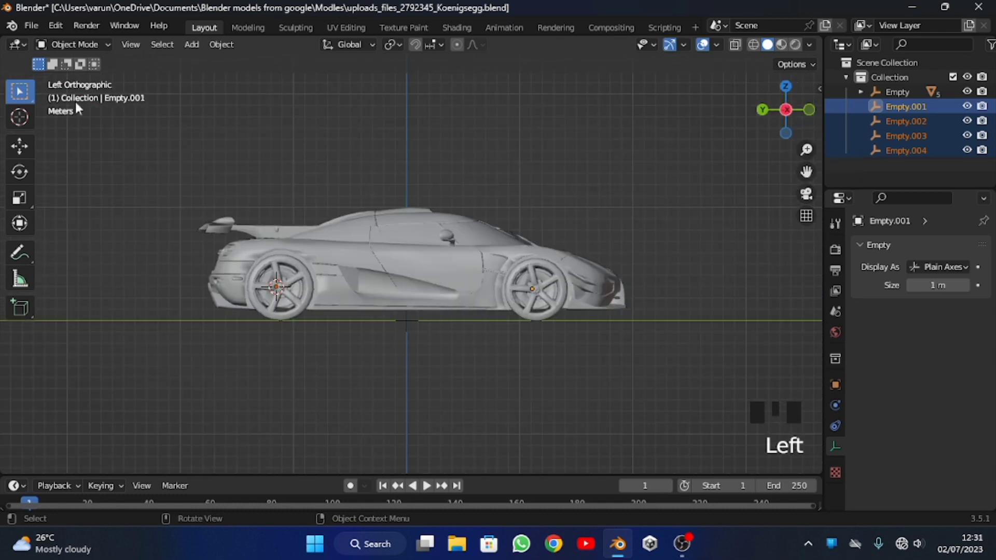
left_click(10, 148)
scroll(611, 284, "up", 4)
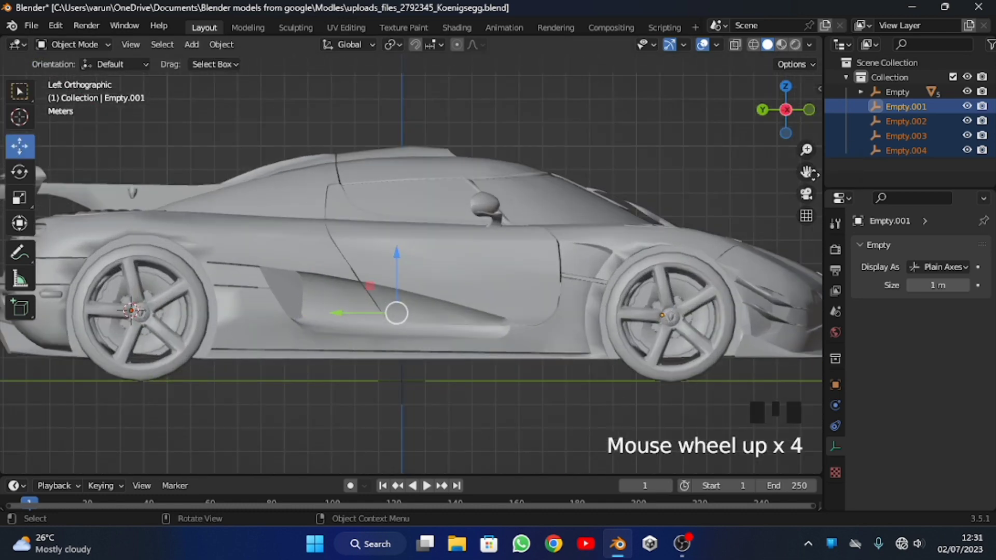
left_click_drag(807, 171, 664, 151)
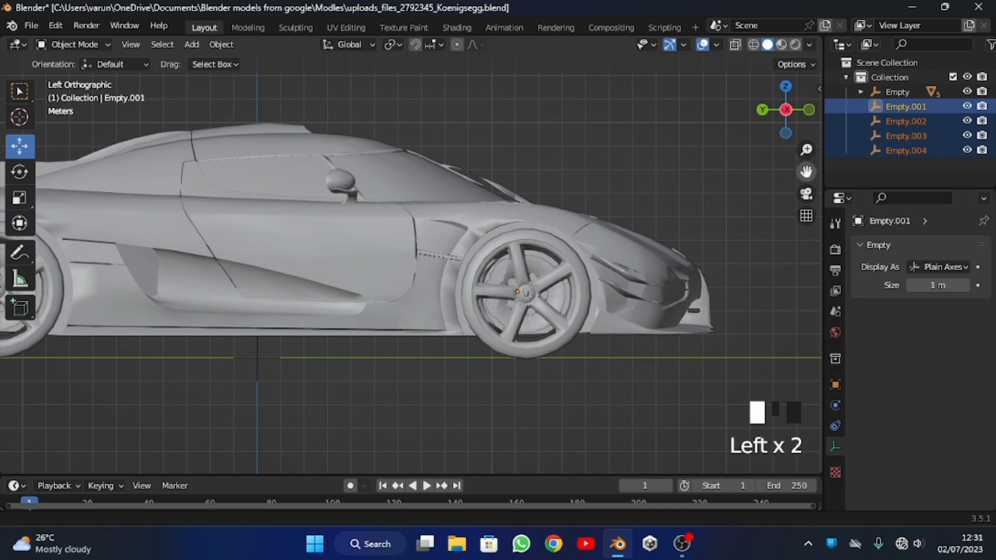
left_click(785, 111)
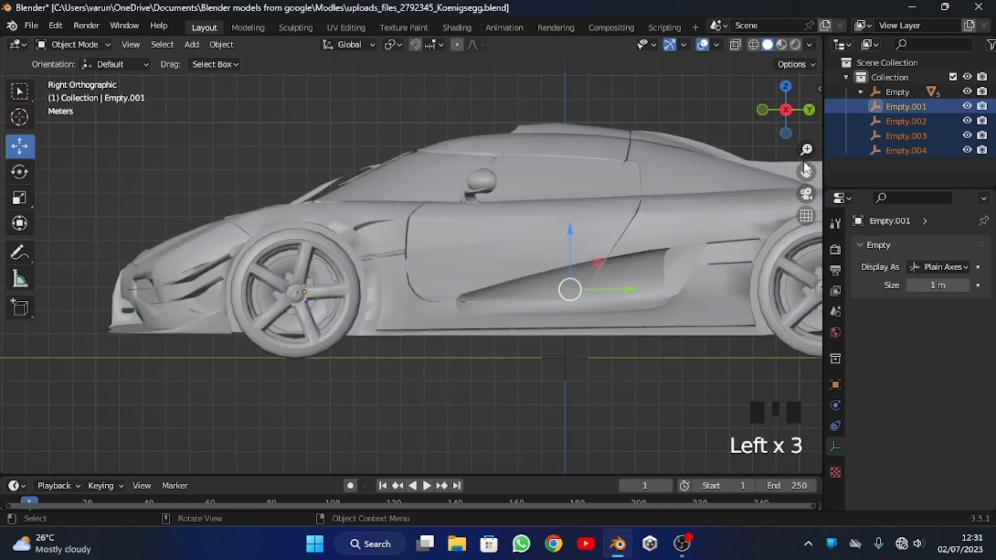
mouse_move(782, 93)
left_mouse_down()
mouse_move(781, 107)
mouse_move(767, 103)
mouse_move(802, 107)
mouse_move(788, 110)
left_mouse_up()
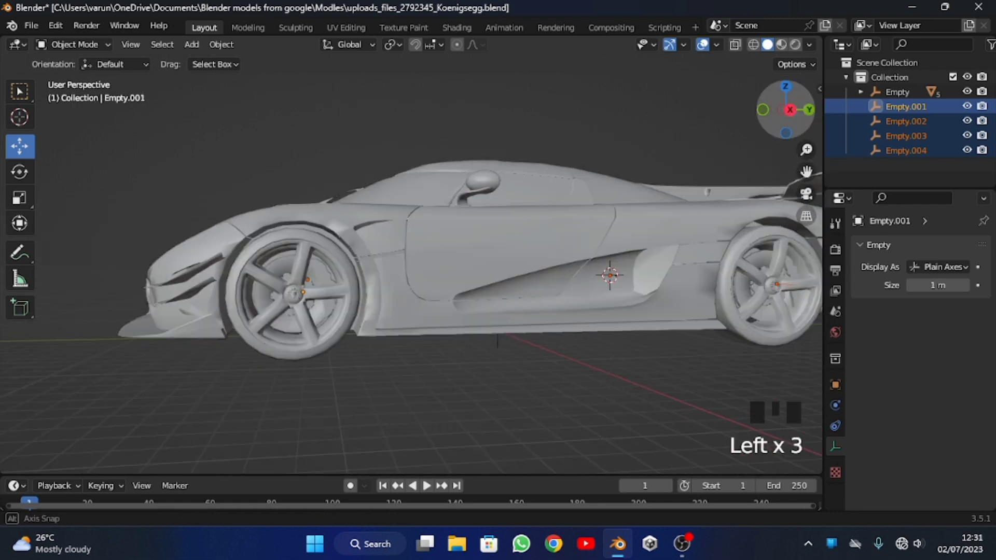
left_click(790, 111)
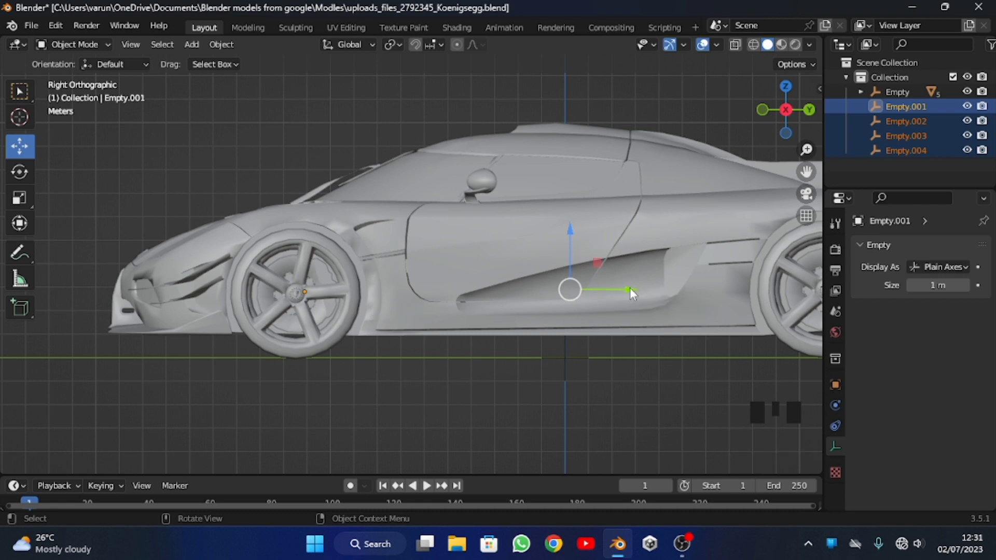
left_click_drag(630, 287, 620, 287)
left_click_drag(561, 230, 567, 233)
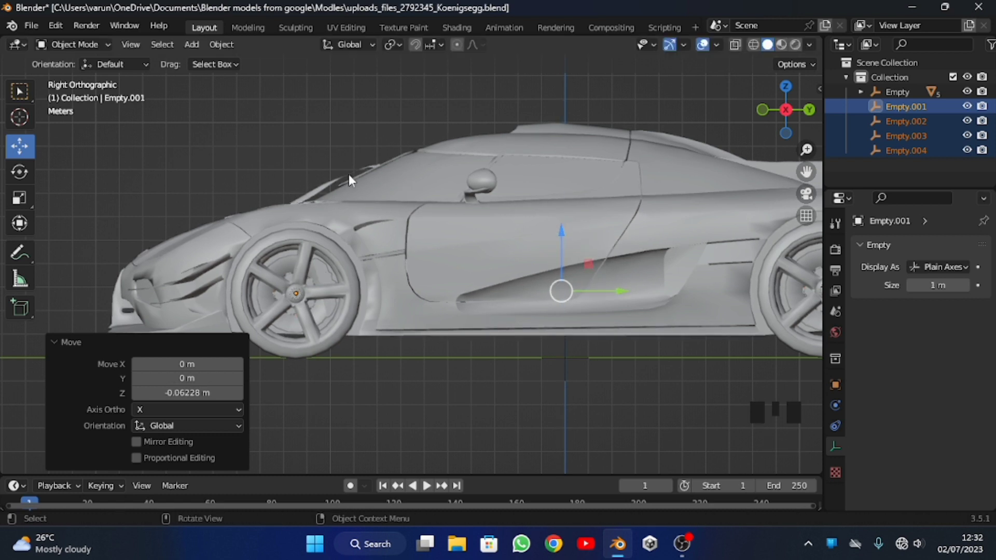
scroll(675, 164, "down", 1)
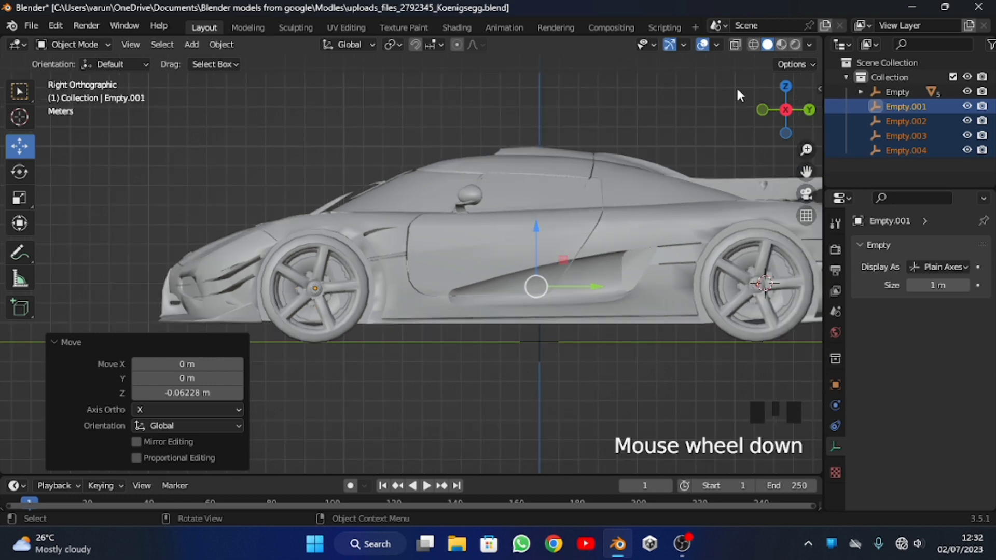
- Deselect the wheel empties and reset the 3D cursor to the world origin
left_click_drag(785, 112, 767, 175)
left_click(564, 200)
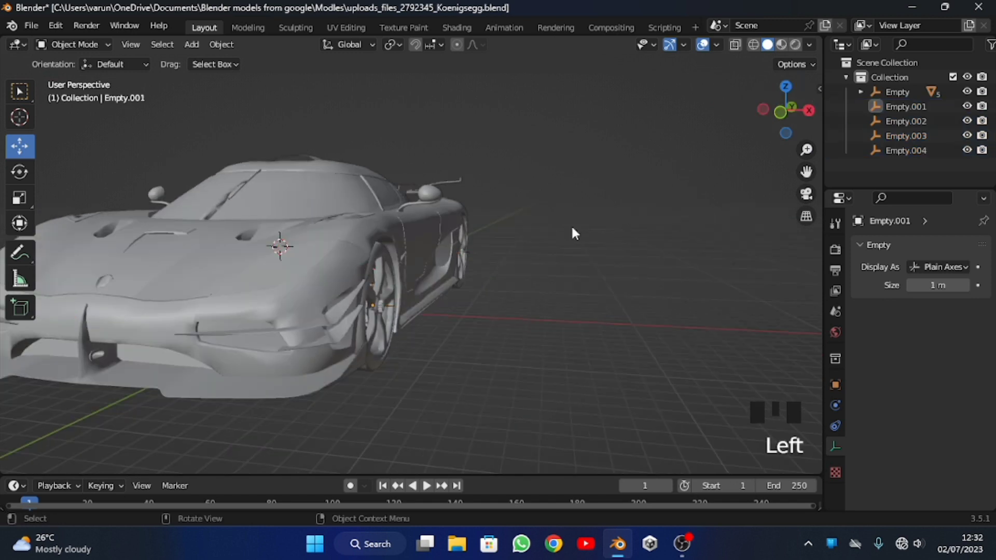
key("shift+c")
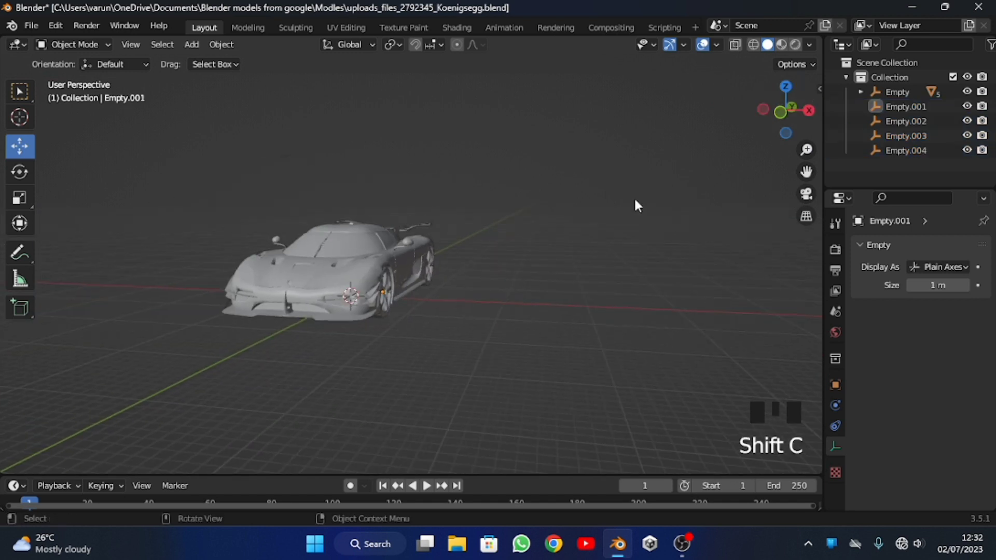
scroll(727, 114, "up", 4)
left_click_drag(796, 106, 761, 86)
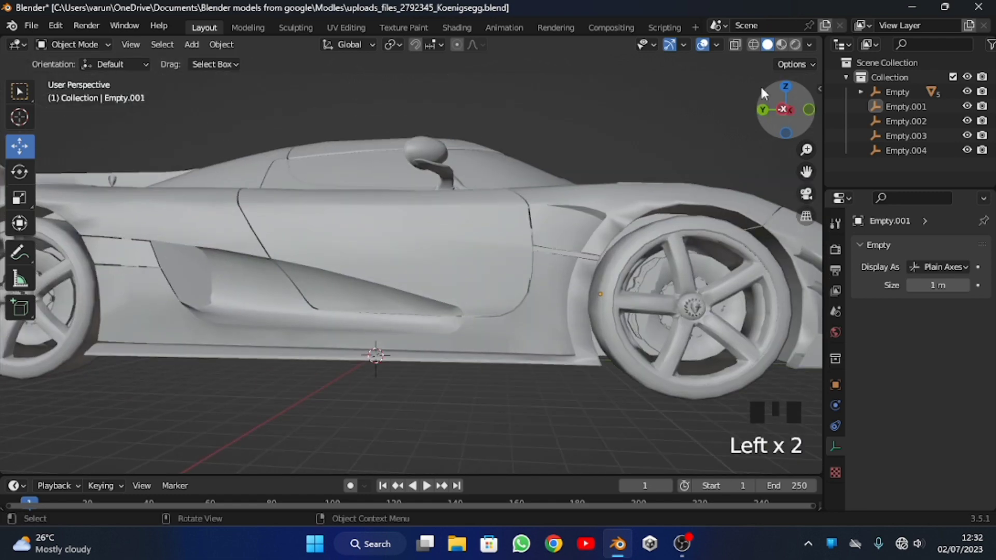
- Open the Car riging text file from the Documents folder, read its naming scheme for the empties, and return to Blender
left_click(459, 542)
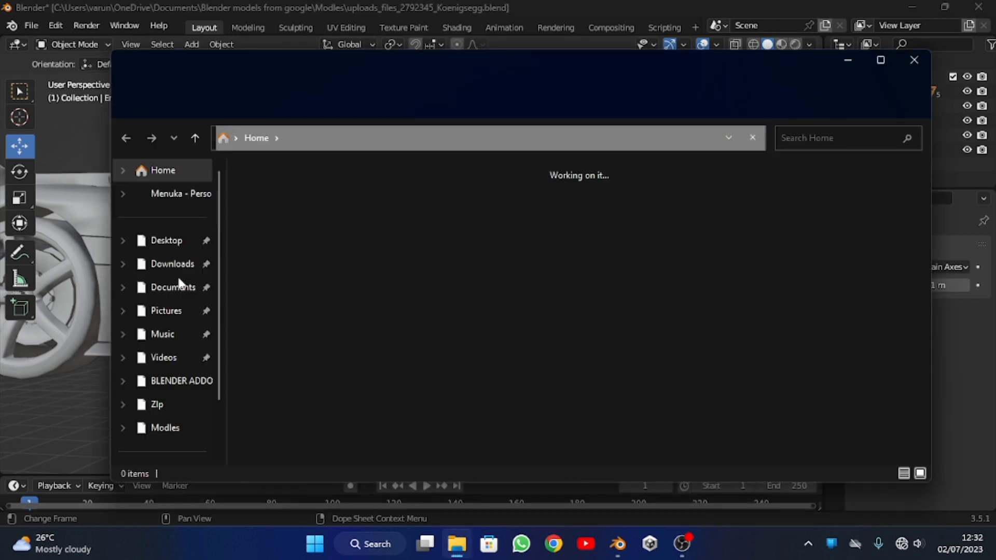
left_click(180, 285)
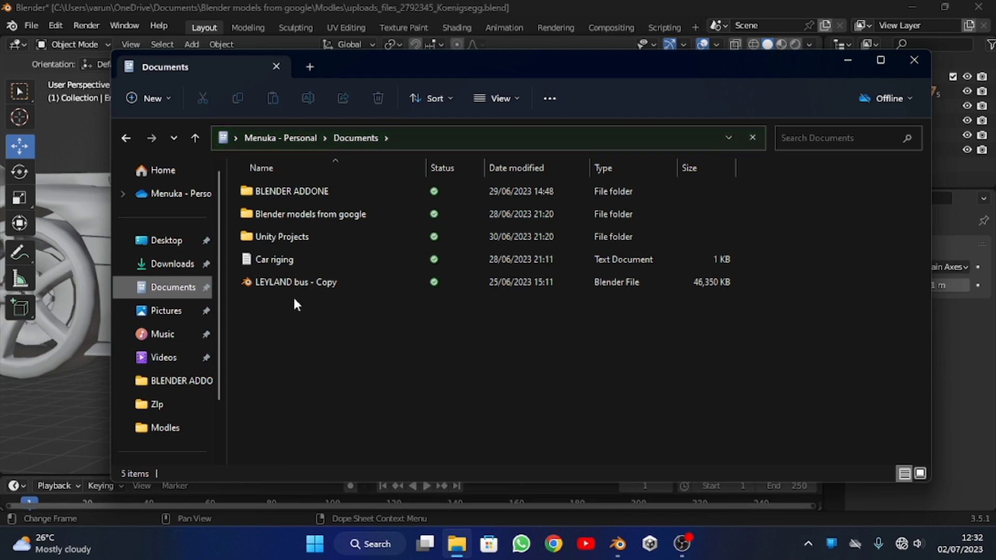
left_click(278, 261)
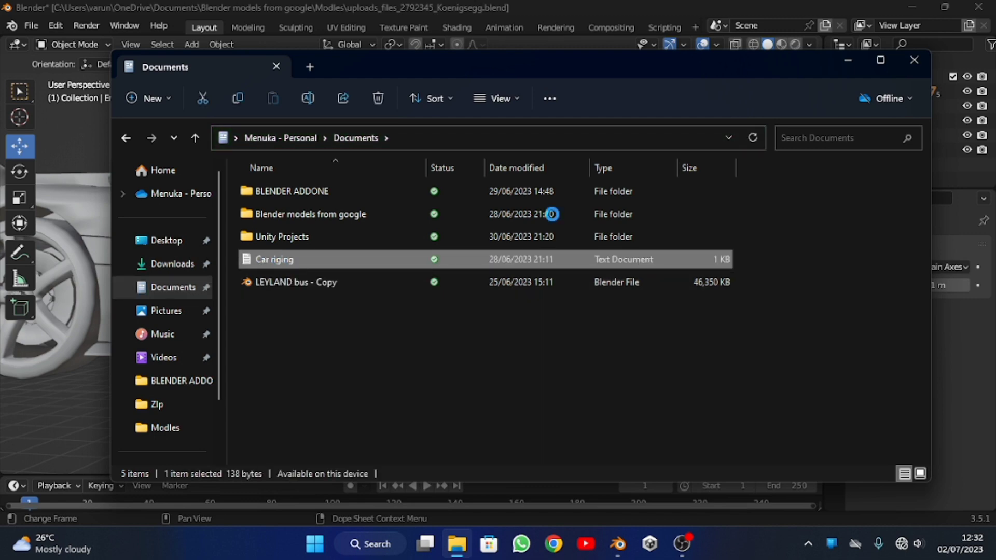
left_click(914, 60)
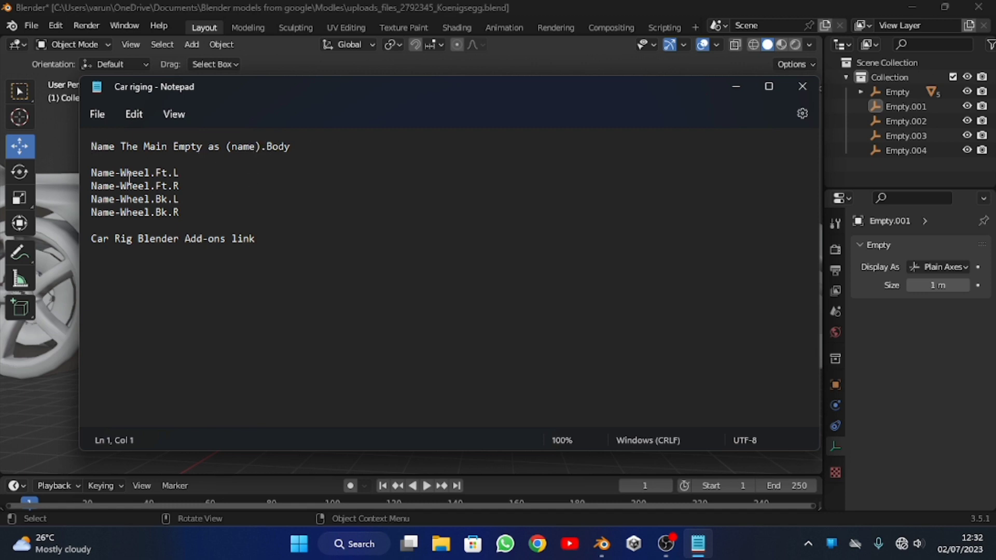
left_click(604, 6)
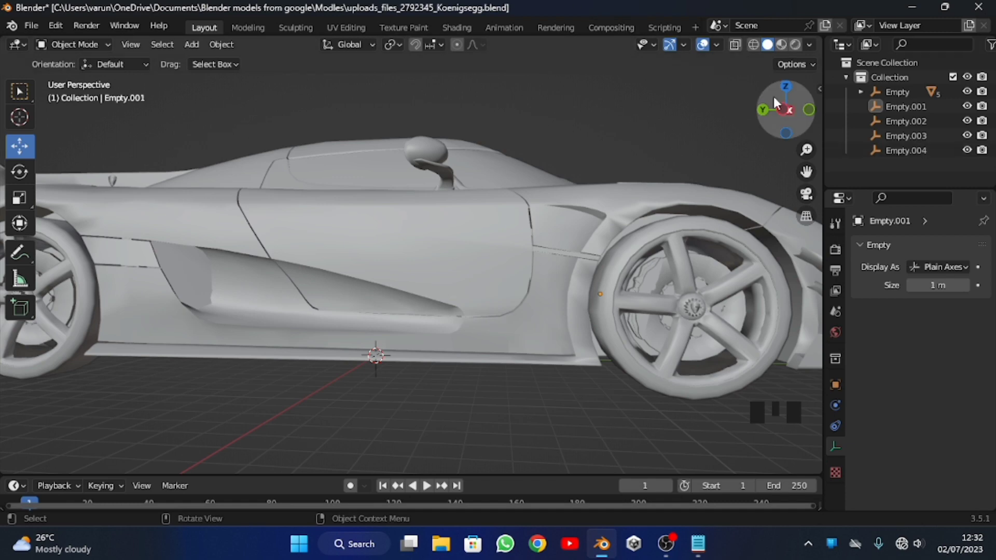
- Rename the main empty at the world origin as SportCar.Body
left_click(377, 384)
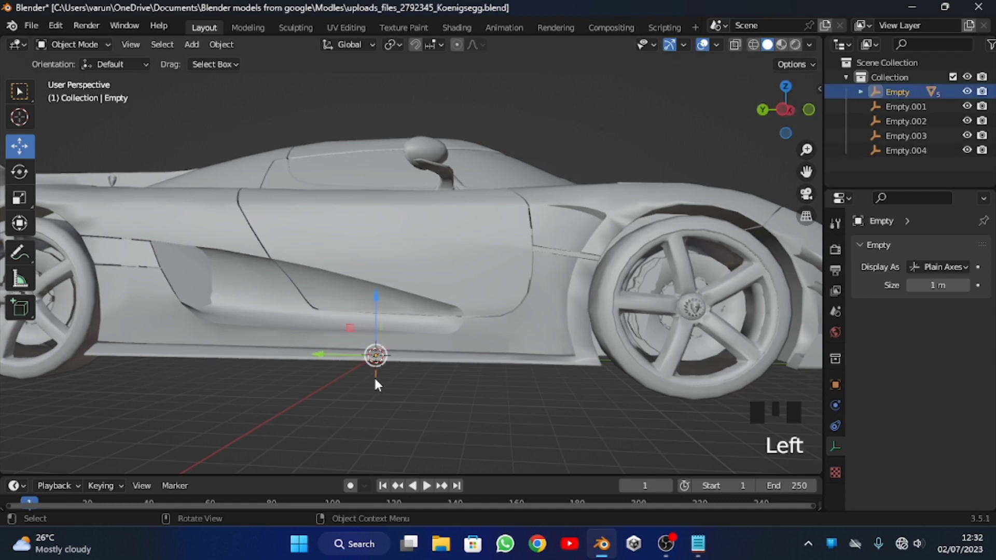
left_click_drag(770, 133, 784, 121)
right_click(646, 282)
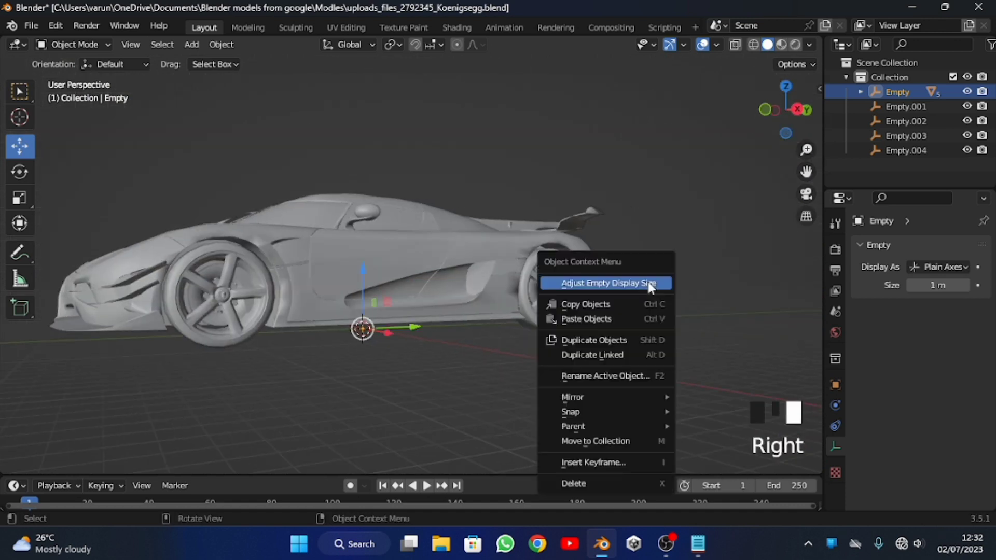
left_click(648, 375)
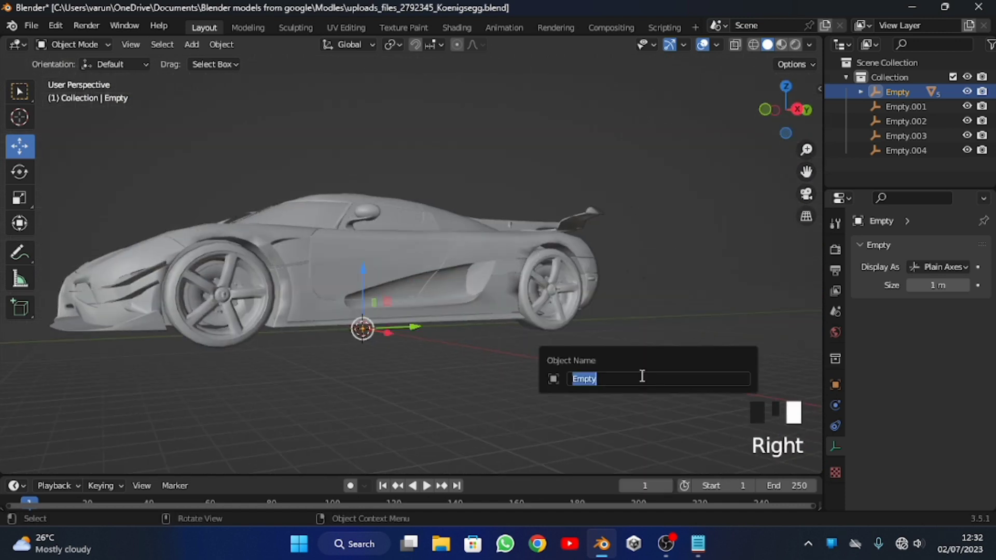
key("BackSpace")
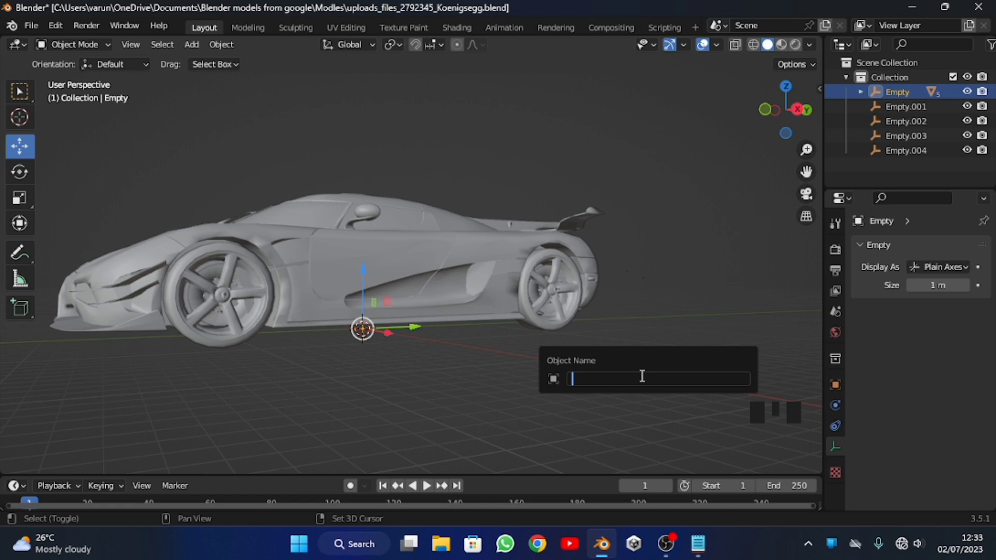
type("Sp")
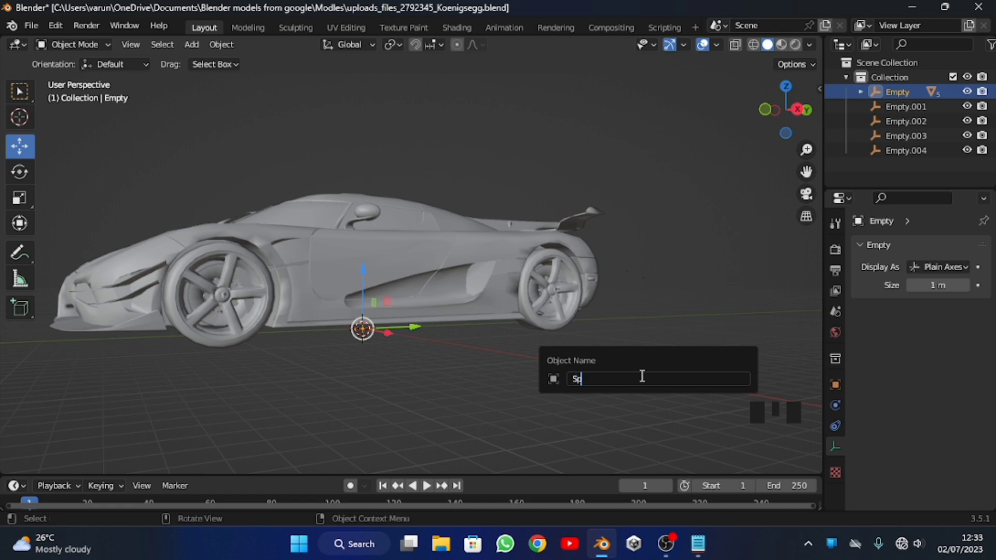
type("ortC")
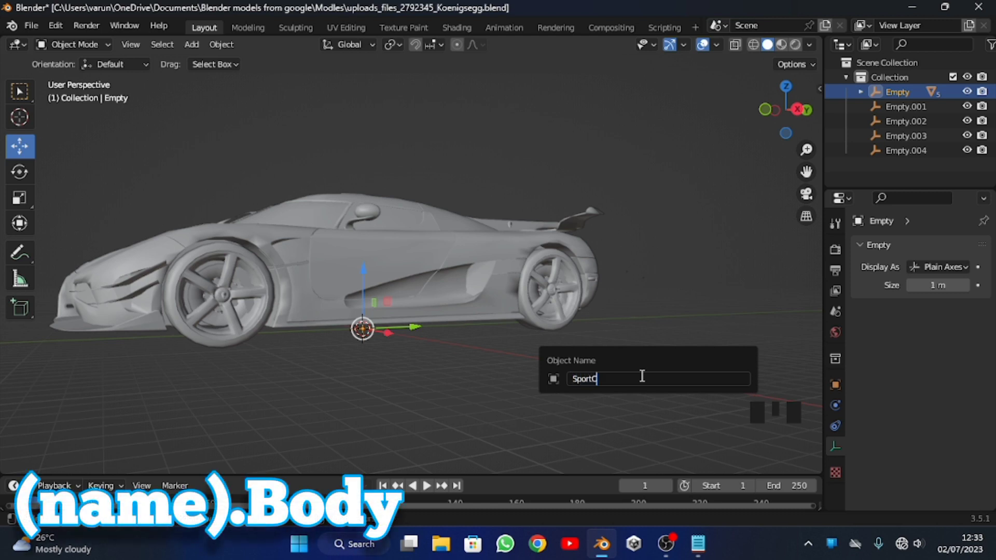
type("ar.Body")
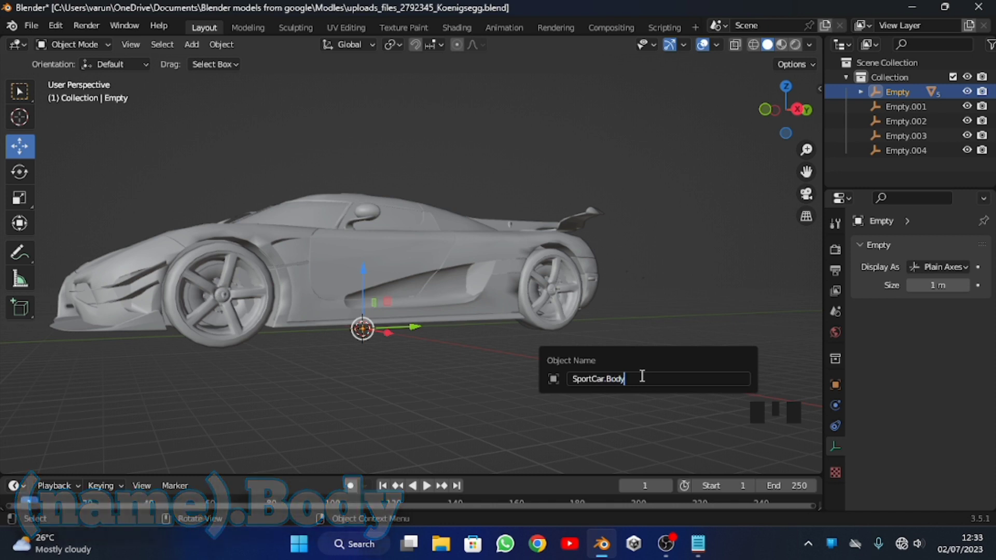
key("Return")
- Rename the empty at the front-left wheel as Name-Wheel.Ft.L, copying the name from the Car riging notes in Notepad
scroll(638, 166, "up", 3)
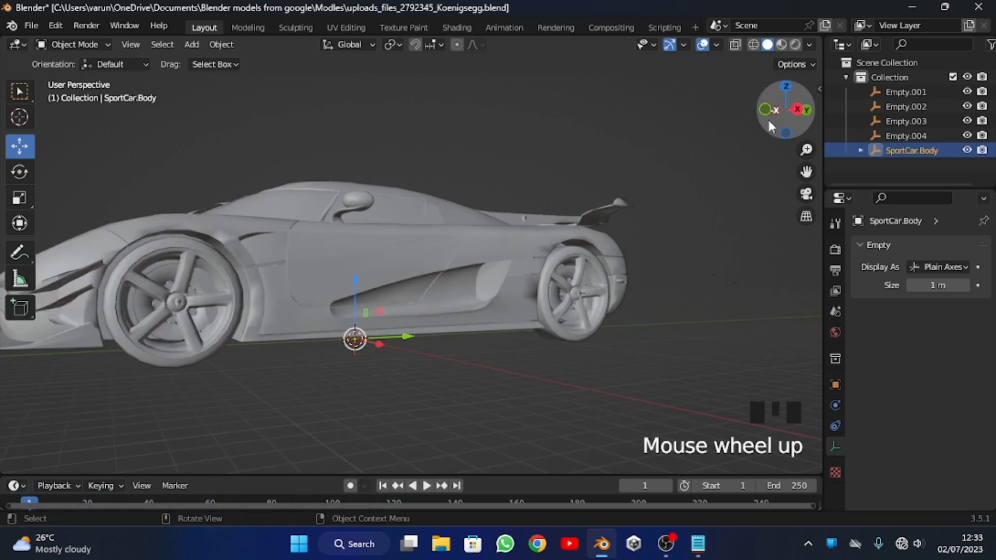
left_click_drag(792, 110, 701, 181)
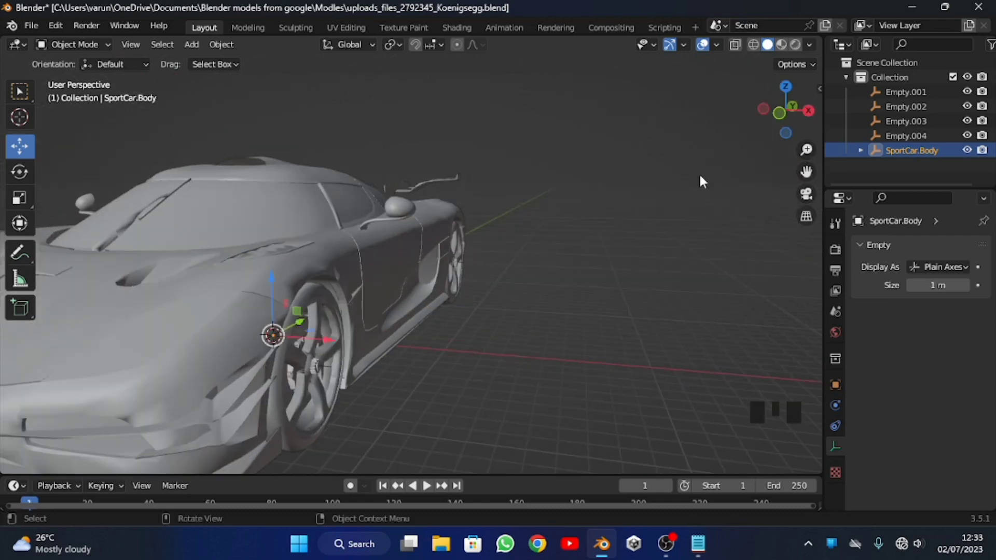
left_click(331, 368)
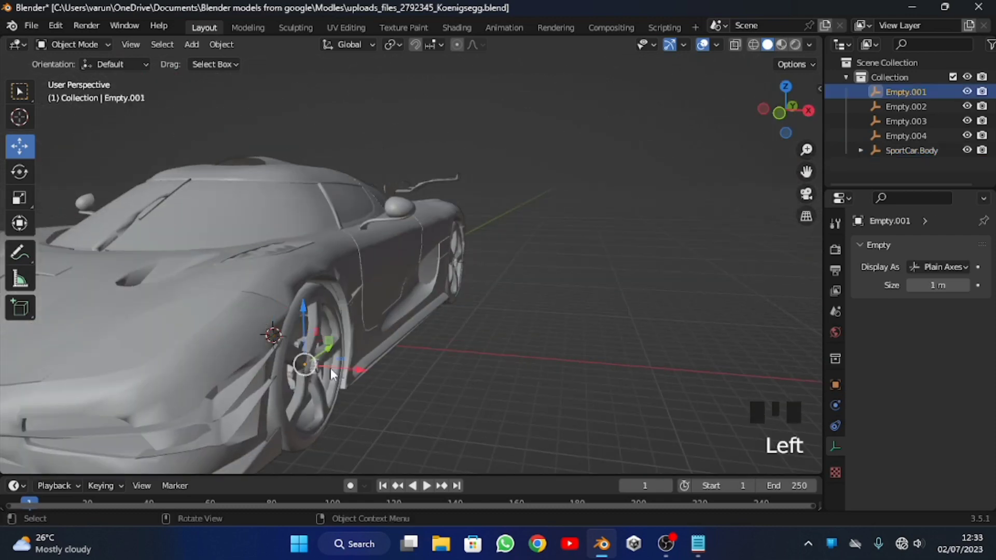
left_click(808, 113)
left_click(807, 113)
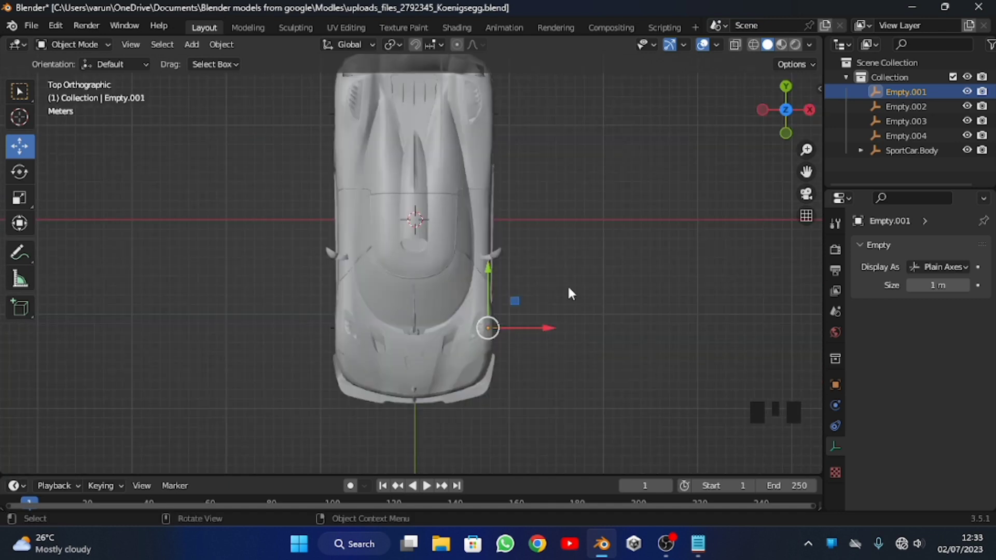
right_click_drag(567, 284, 581, 286)
left_click(691, 552)
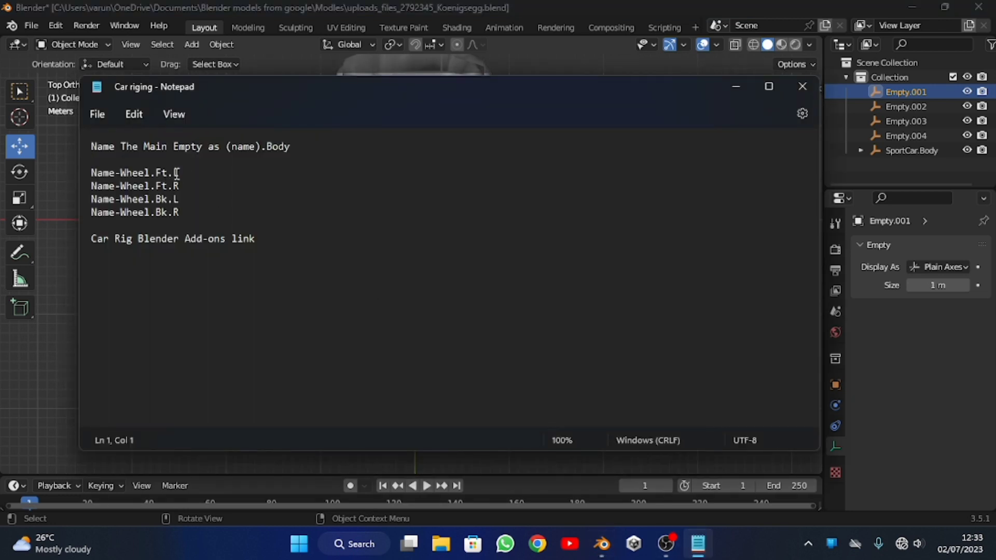
left_click_drag(179, 173, 89, 179)
key("ctrl+c")
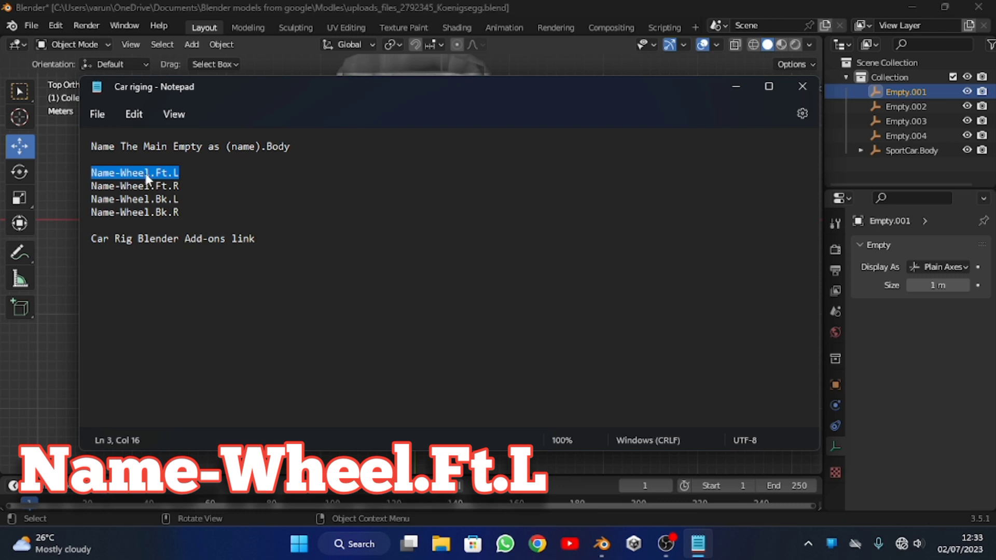
left_click(548, 8)
key("F2")
key("ctrl+v")
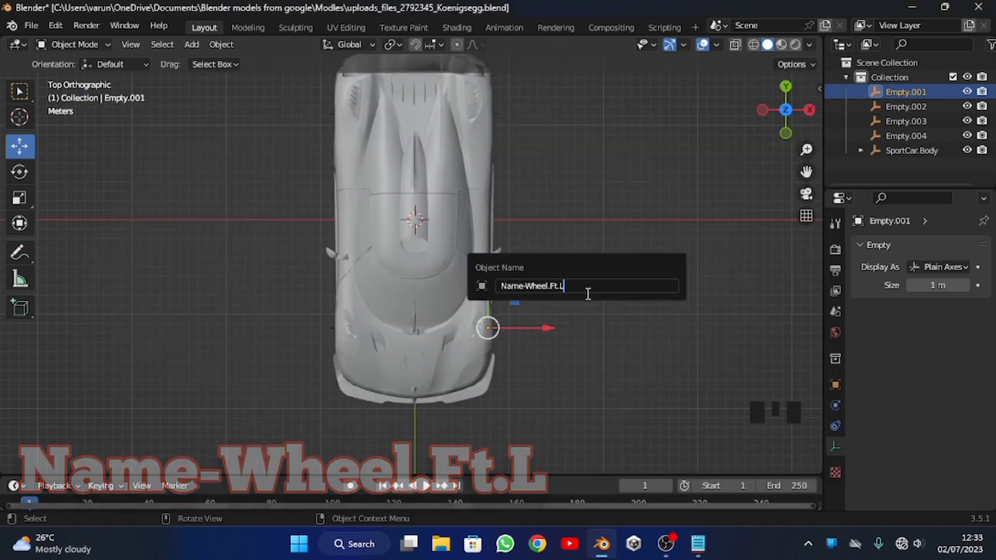
key("Return")
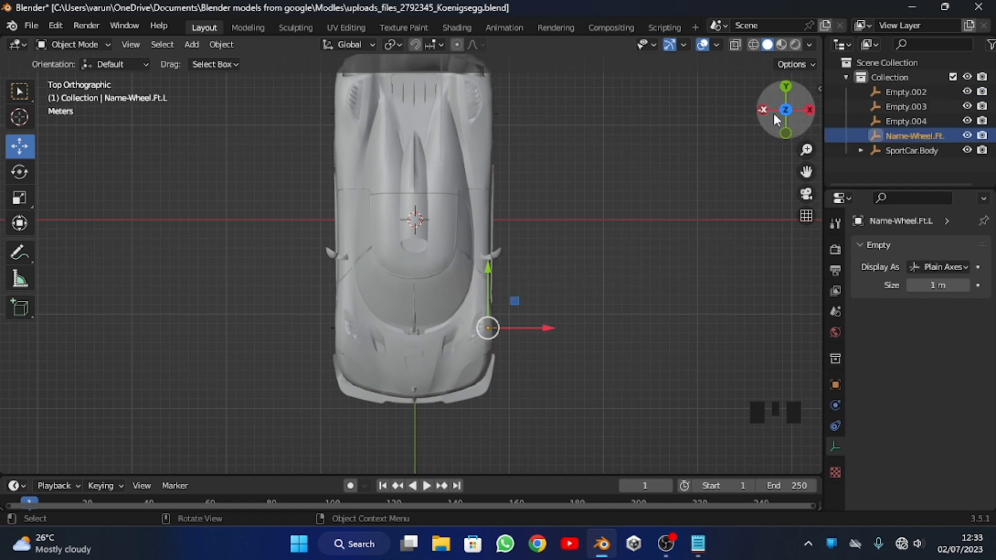
- Rename the empty at the rear-left wheel as Name-Wheel.Bk.L, copying the name from the Car riging notes
mouse_move(786, 110)
left_mouse_down()
mouse_move(763, 125)
mouse_move(782, 112)
left_mouse_up()
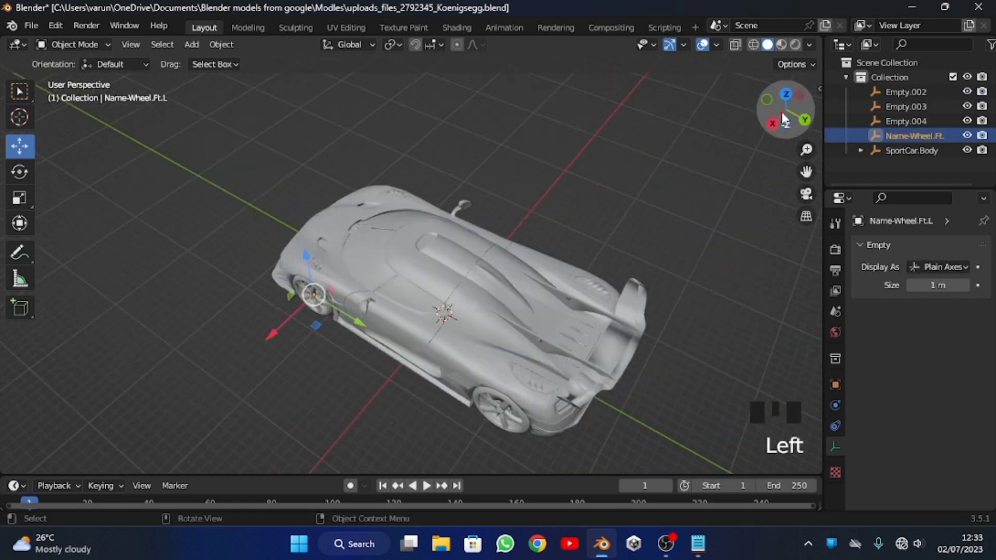
left_click(495, 410)
right_click(363, 377)
left_click(326, 375)
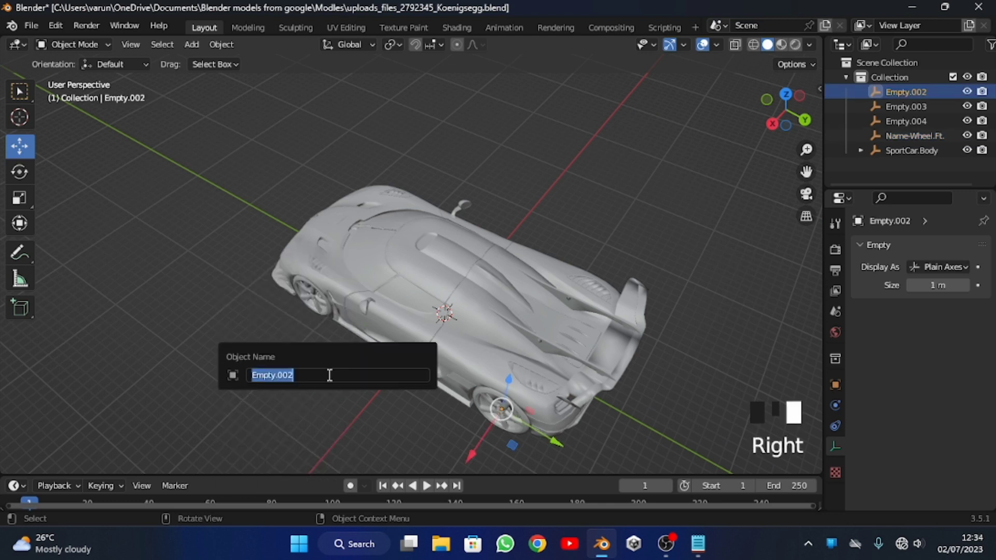
left_click(699, 544)
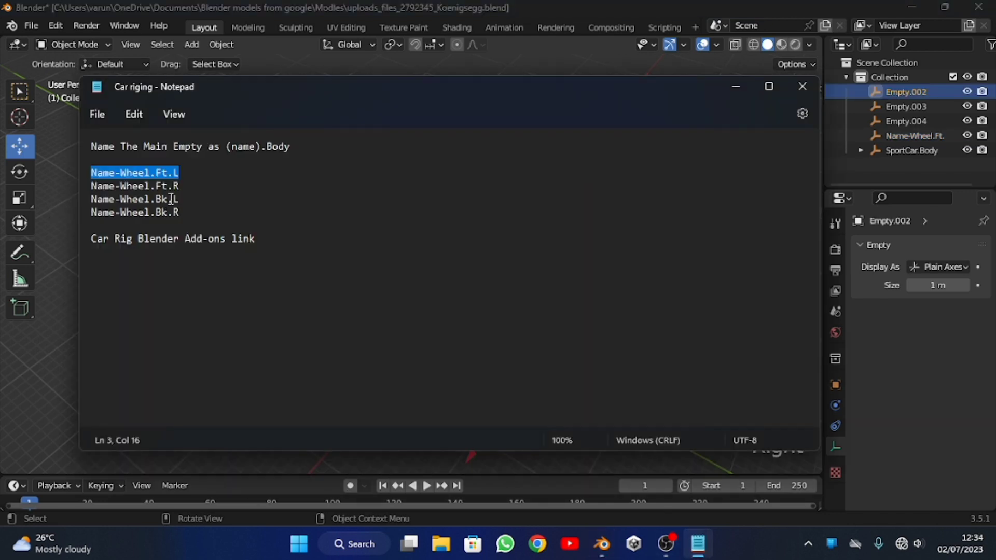
left_click_drag(179, 199, 98, 201)
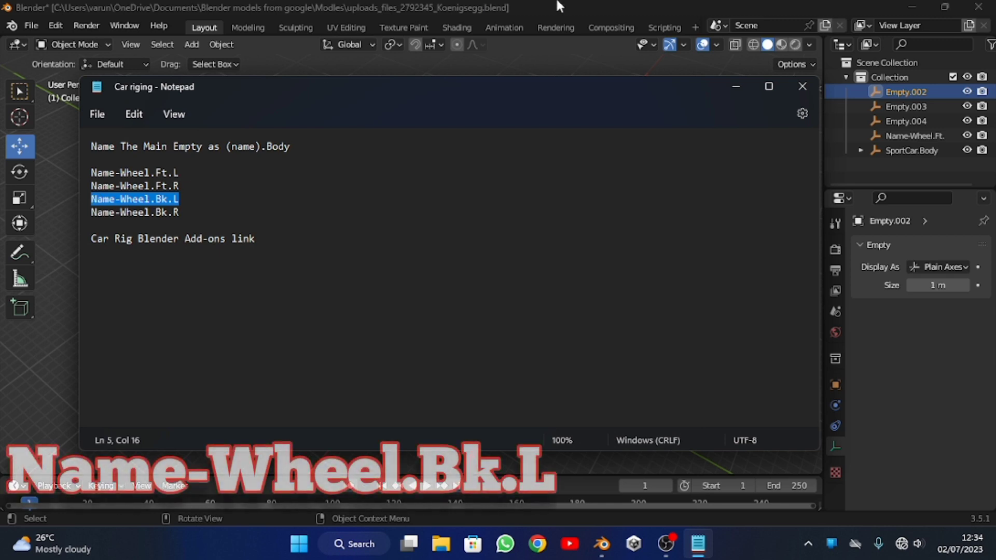
left_click(602, 544)
type("Name-Wheel.Bk.L")
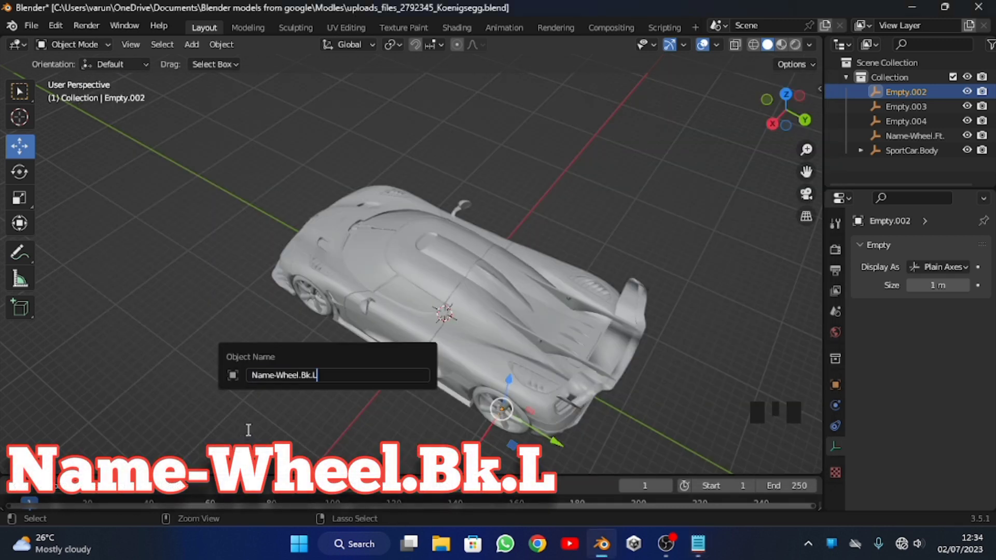
key("Return")
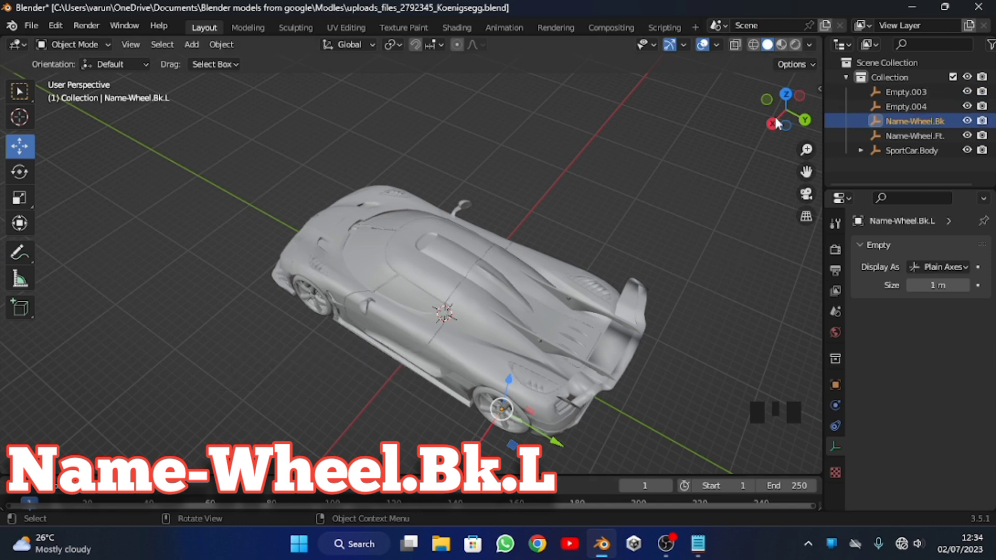
- Rename the empty at the front-right wheel as Name-Wheel.Ft.R, copying the name from the Car riging notes
left_click_drag(777, 123, 626, 262)
scroll(563, 287, "up", 2)
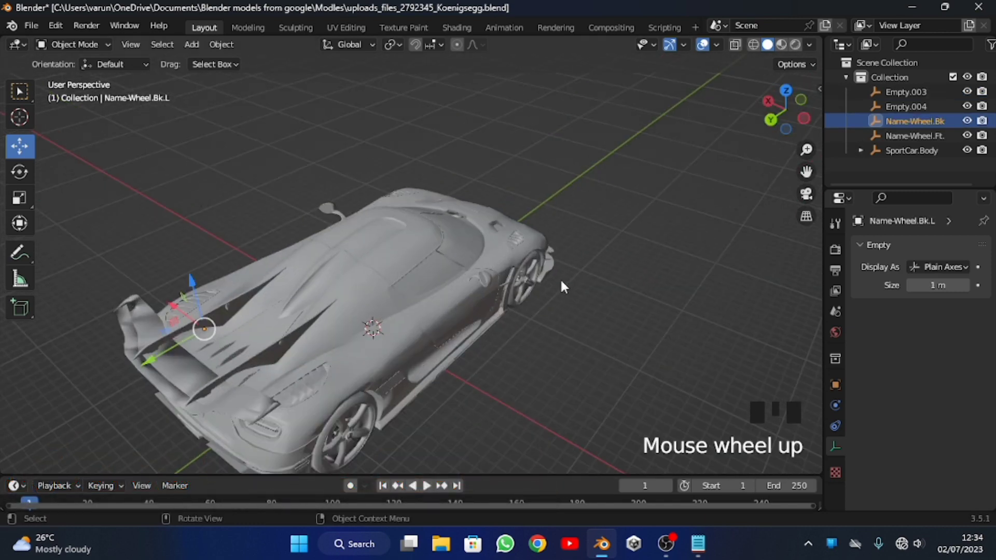
left_click(528, 279)
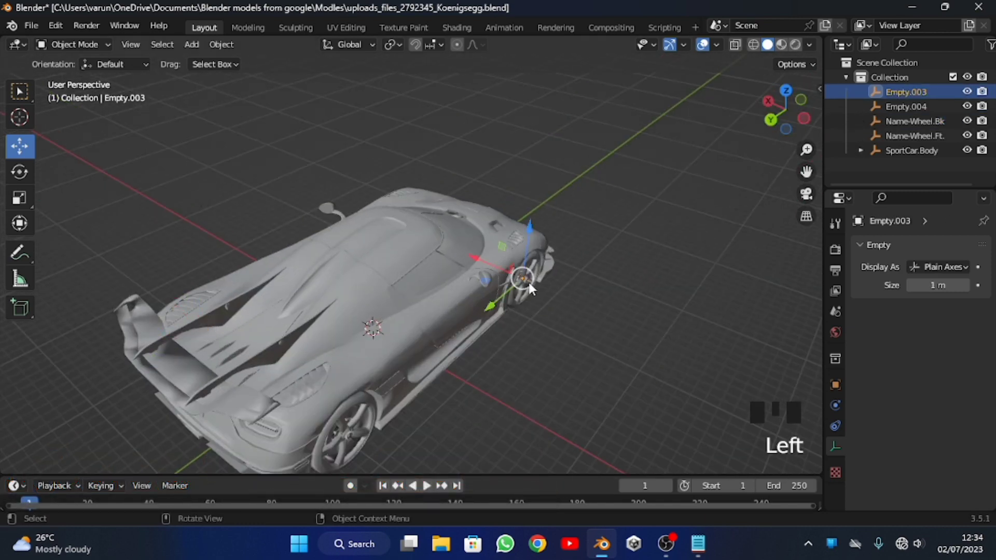
right_click(528, 282)
left_click(566, 324)
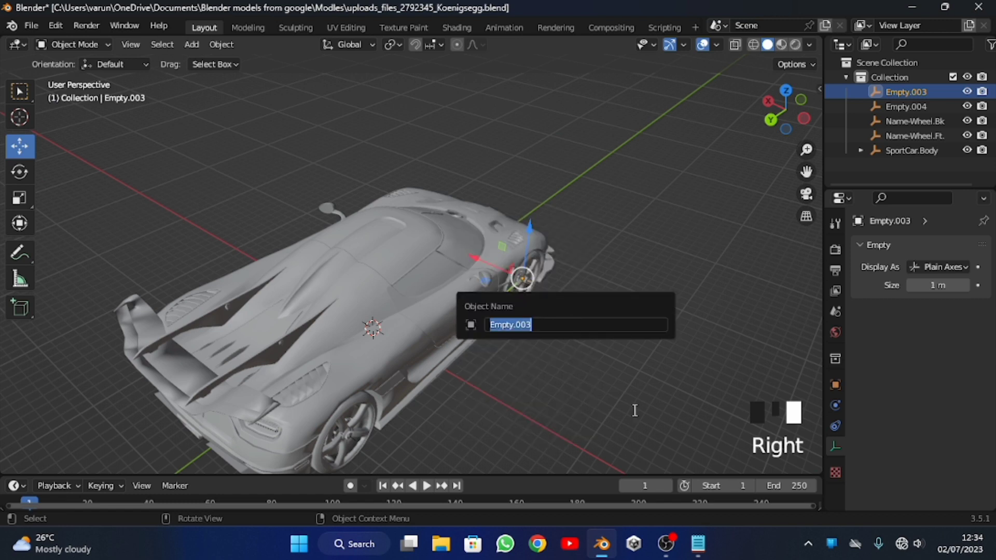
left_click(698, 544)
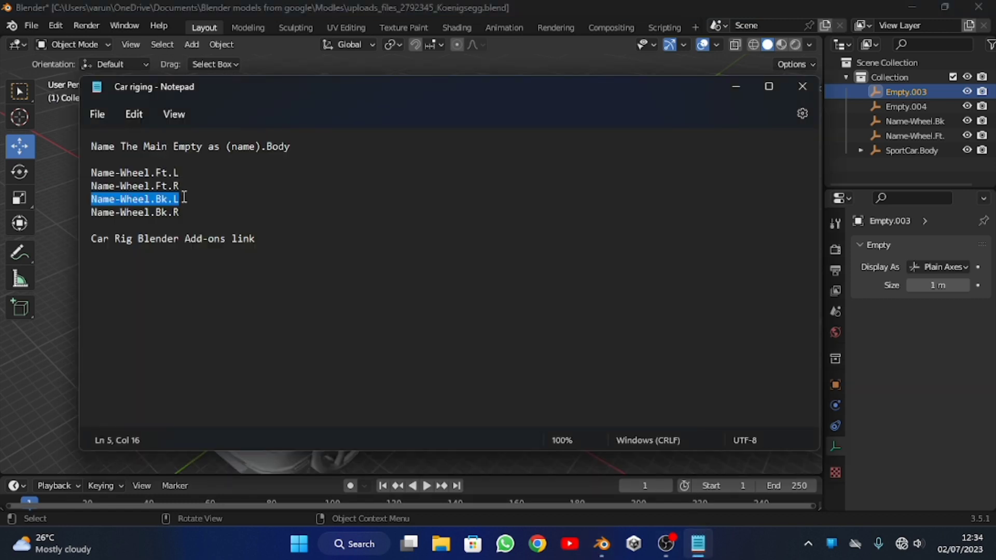
left_click_drag(180, 185, 91, 185)
key("ctrl+c")
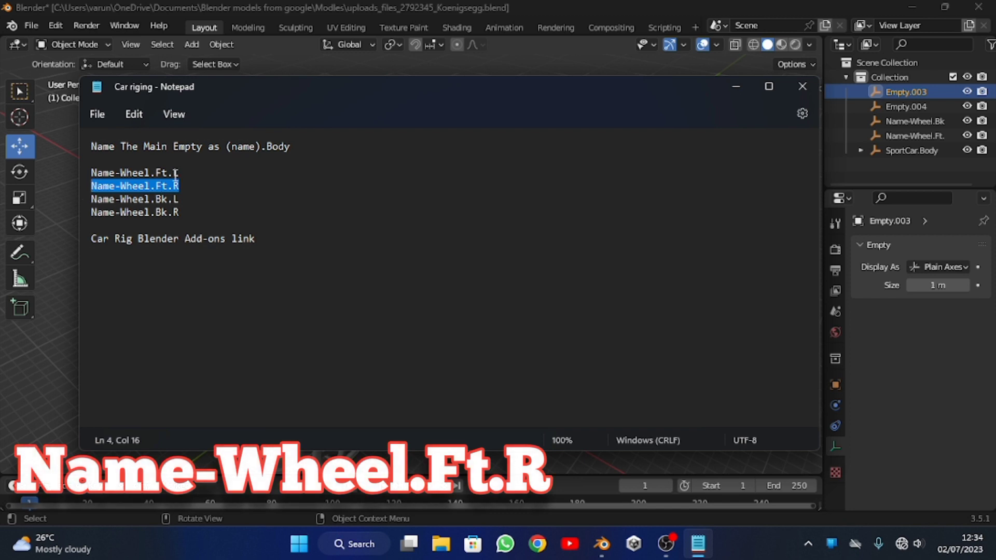
key("alt+Tab")
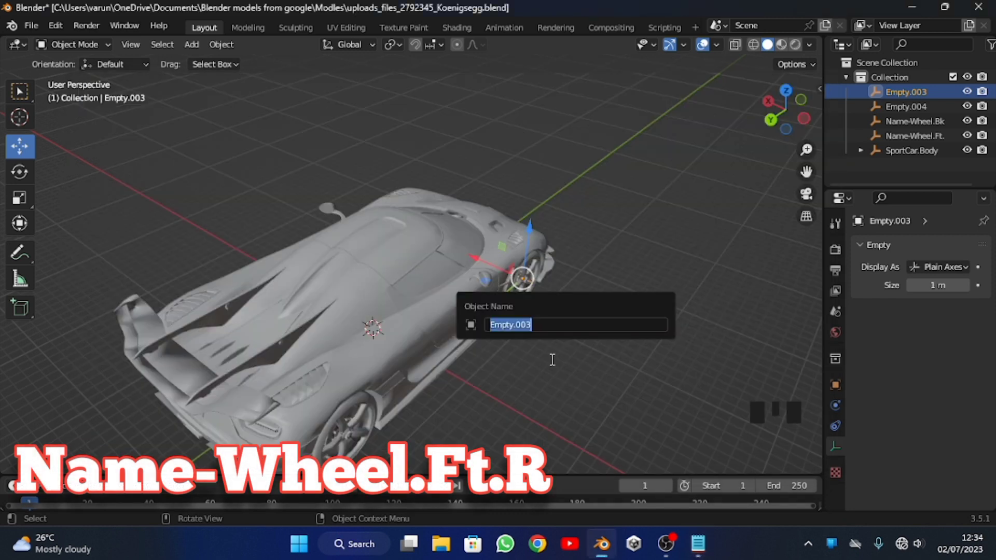
key("ctrl+v")
key("Return")
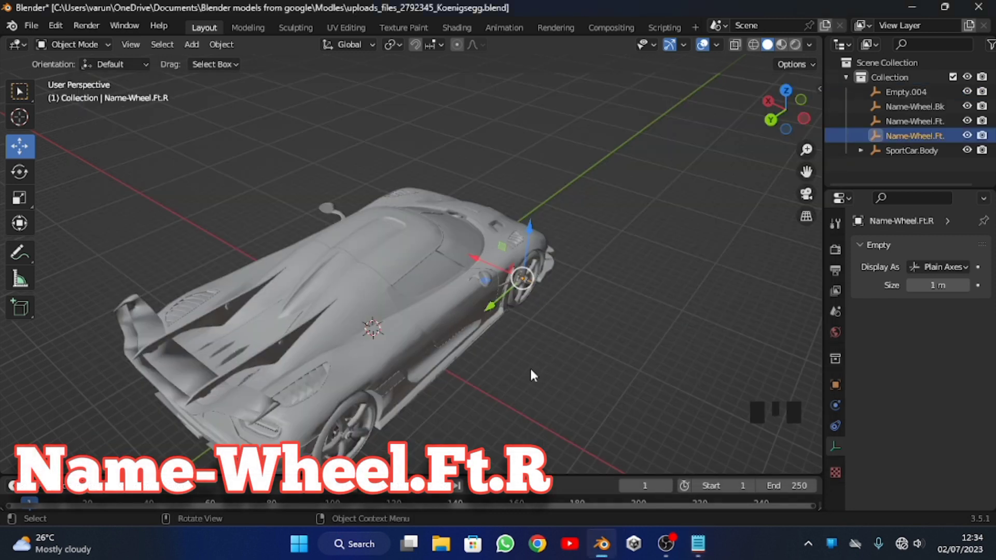
- Rename the empty at the rear-right wheel as Name-Wheel.Bk.R, copying the name from the Car riging notes
left_click(353, 441)
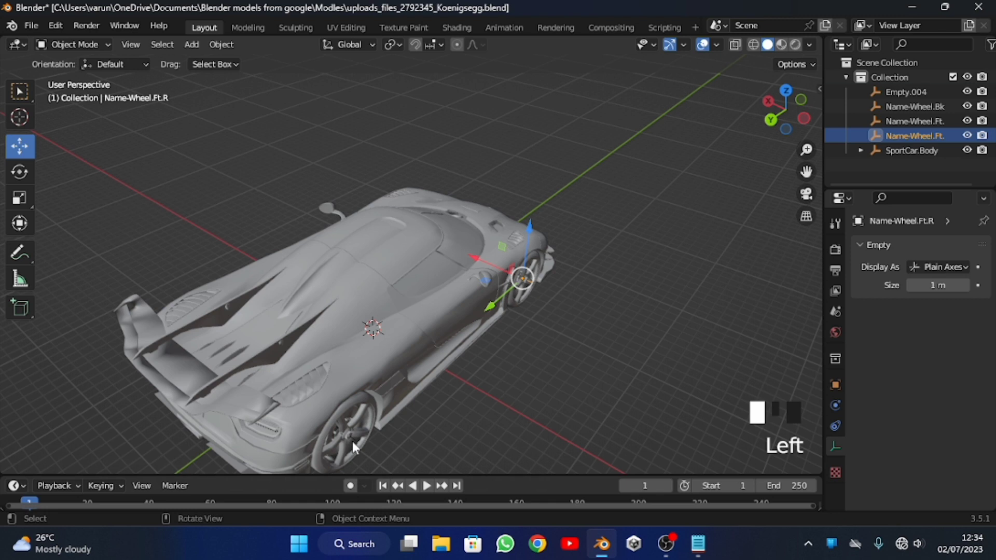
left_click(695, 548)
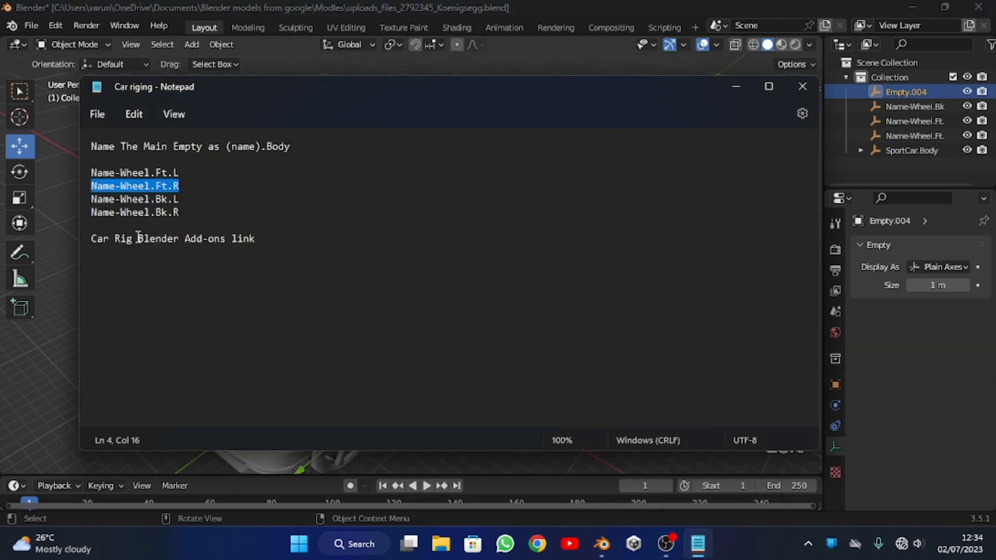
left_click_drag(181, 212, 91, 215)
key("ctrl+c")
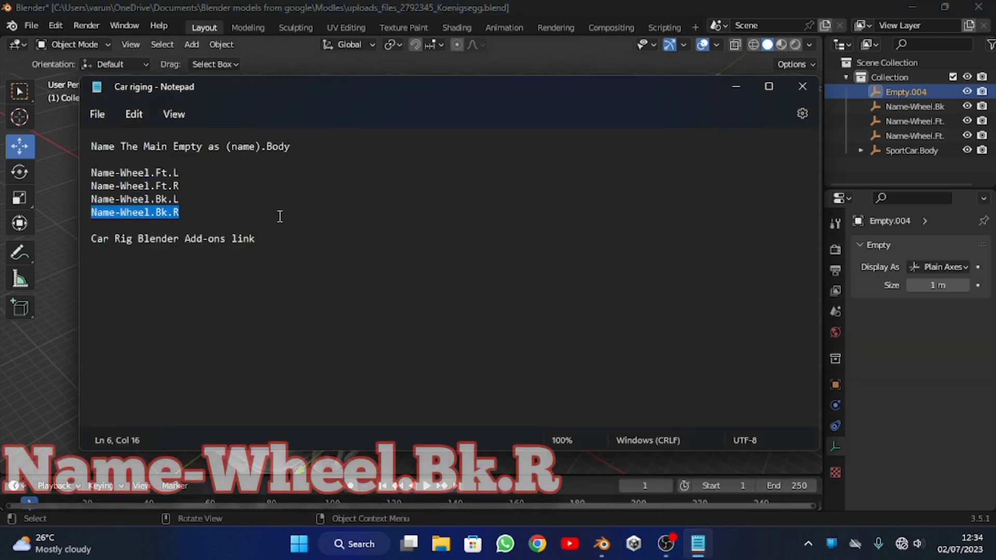
left_click(534, 6)
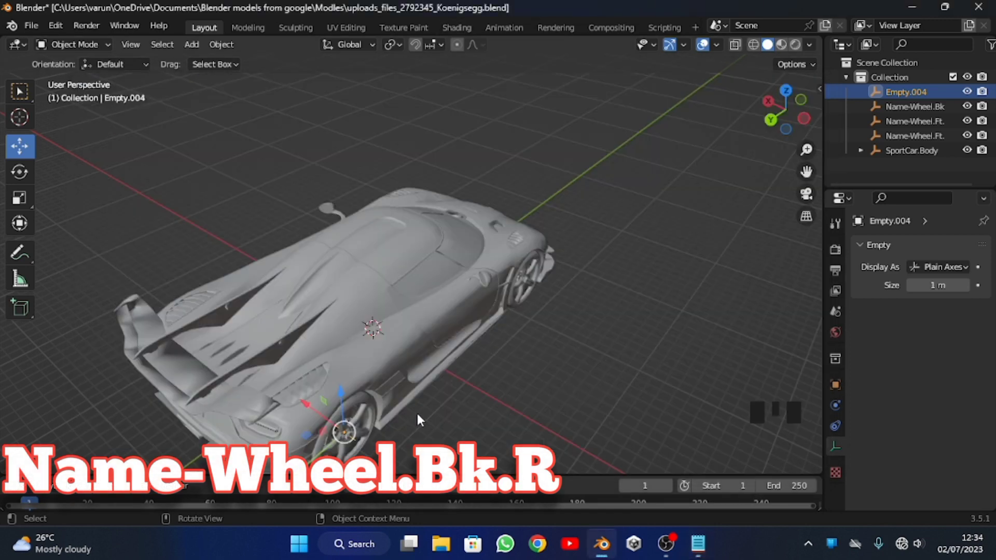
right_click(506, 364)
left_click(506, 363)
key("ctrl+v")
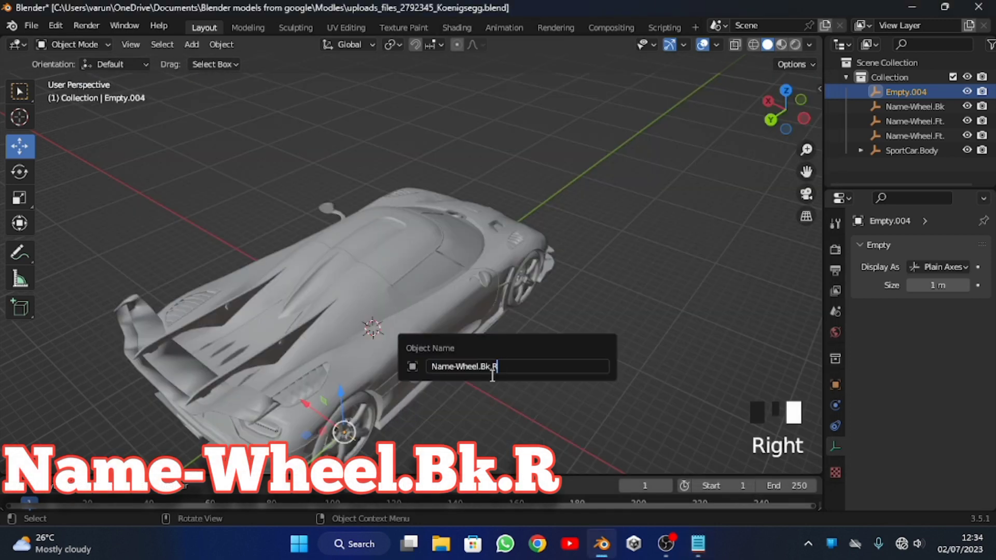
key("Return")
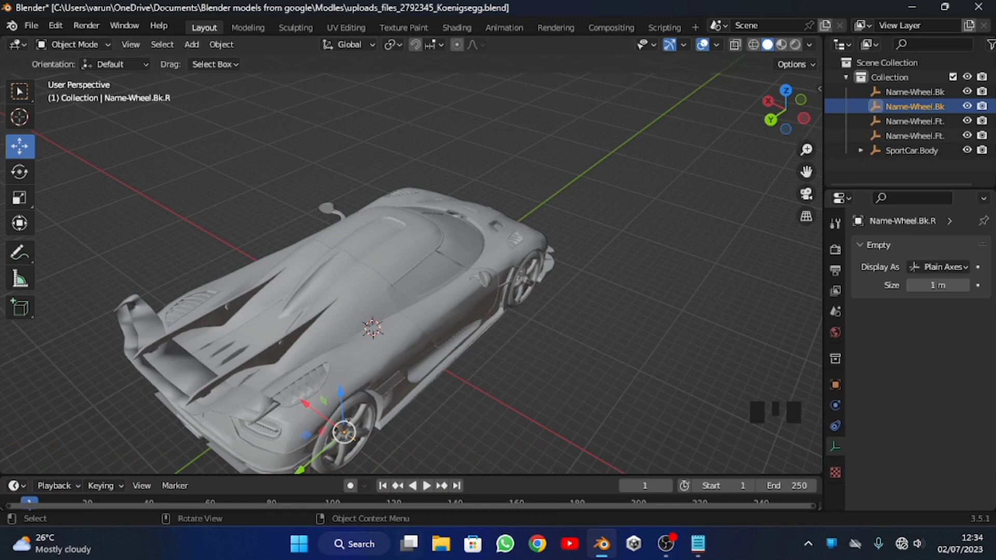
- Expand the SportCar.Body hierarchy and briefly hide and show the FL mesh to identify the front-left wheel
left_click_drag(811, 111, 718, 244)
scroll(717, 239, "up", 2)
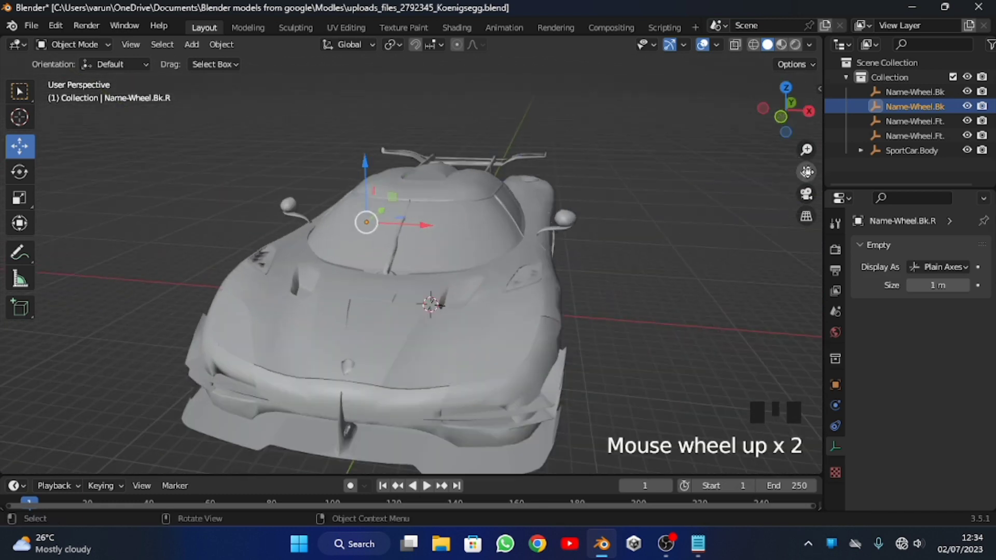
left_click_drag(799, 114, 790, 110)
left_click(506, 332)
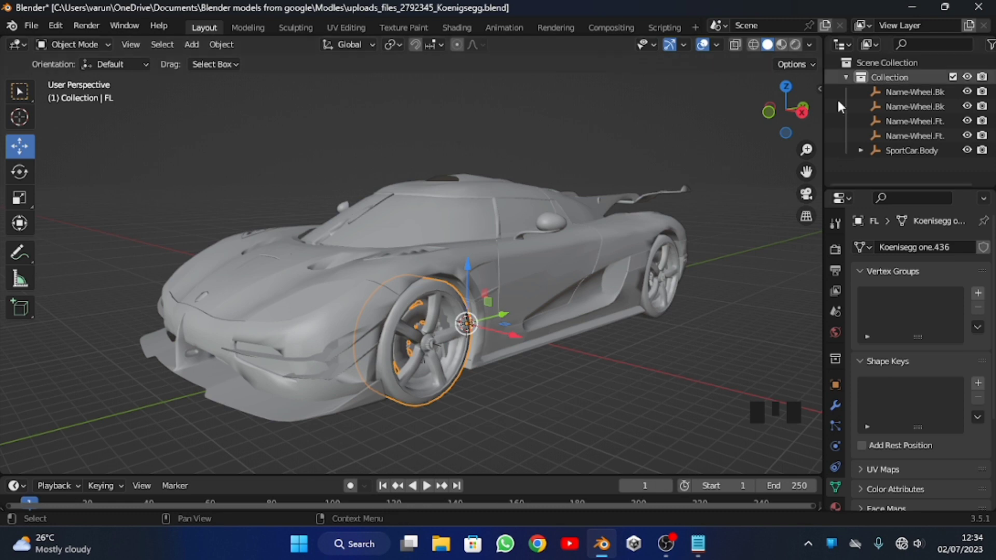
left_click(847, 80)
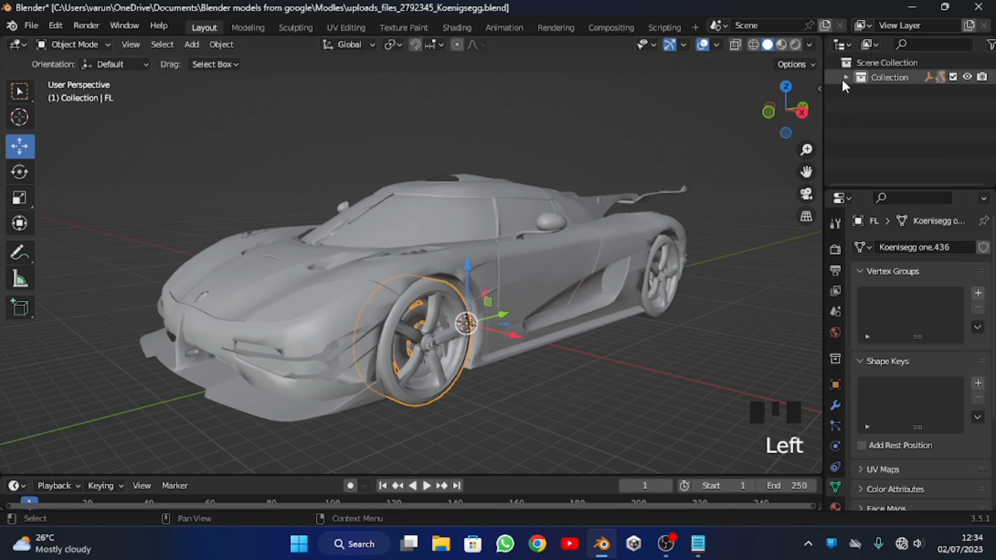
left_click(846, 78)
left_click(860, 150)
scroll(858, 133, "down", 2)
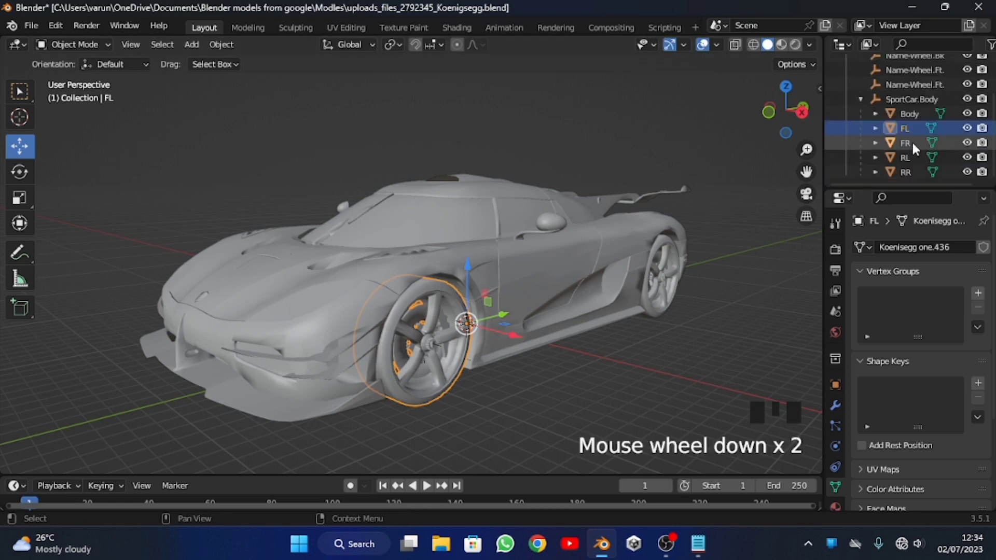
left_click(967, 128)
left_click(968, 130)
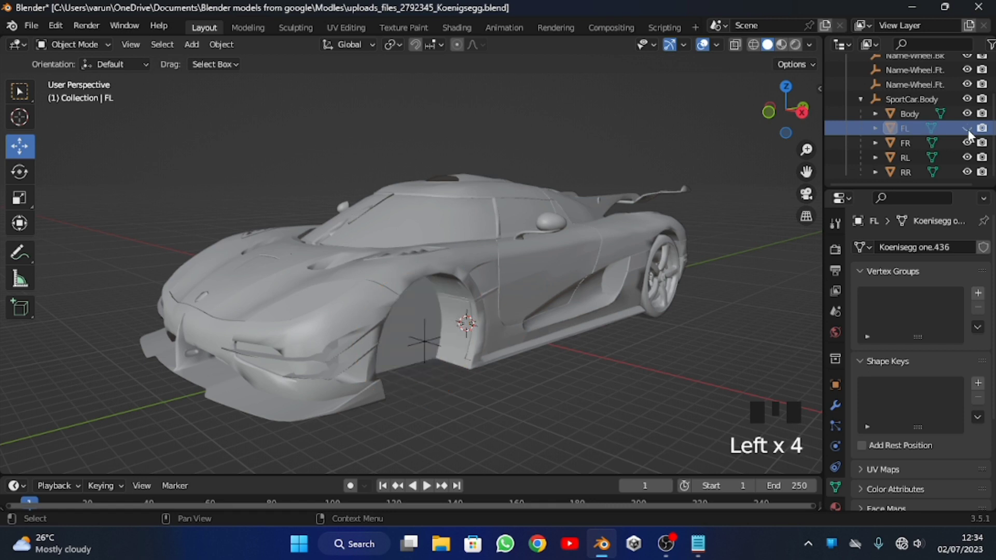
left_click(968, 130)
- Parent the FL wheel mesh to the Name-Wheel.Ft.L empty as Object with Keep Transform
left_click(406, 329)
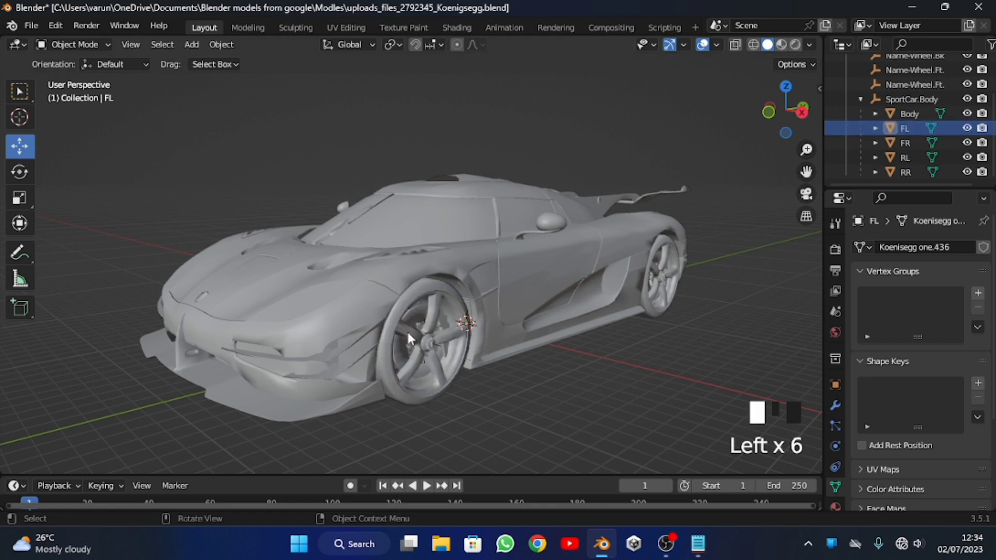
left_click(437, 343, "shift")
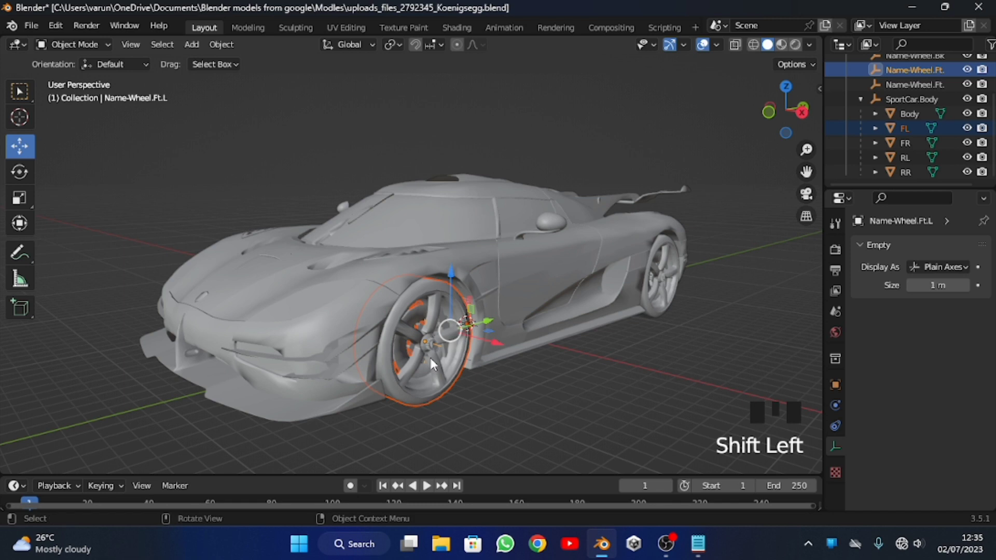
key("ctrl+p")
left_click(429, 356)
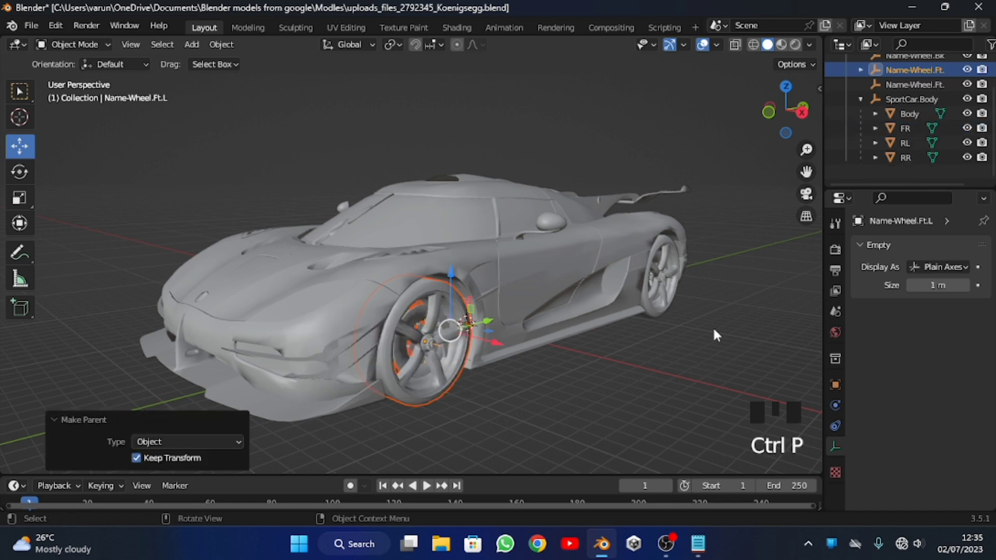
- Parent the RL wheel mesh to the Name-Wheel.Bk.L empty as Object with Keep Transform
left_click(665, 283)
left_click(661, 278, "shift")
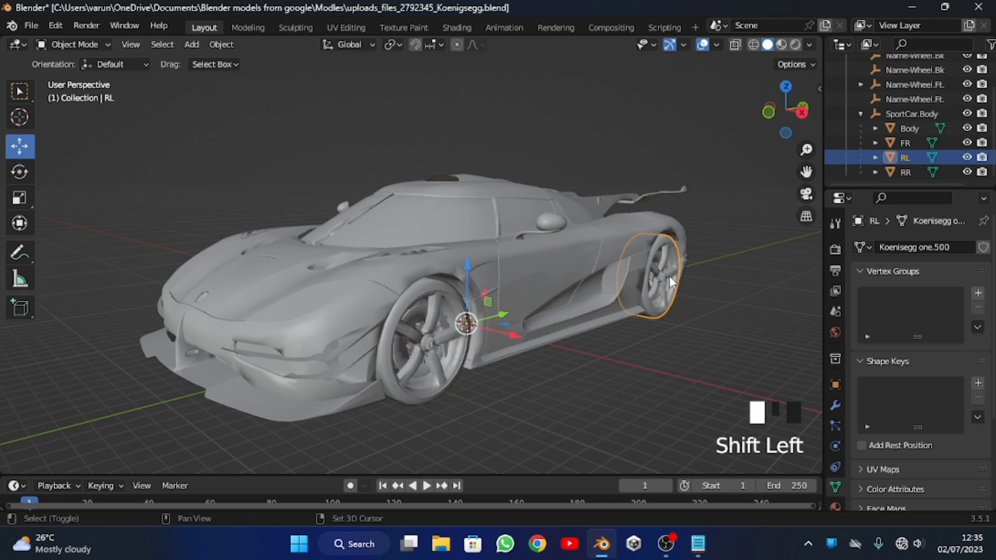
right_click(681, 327)
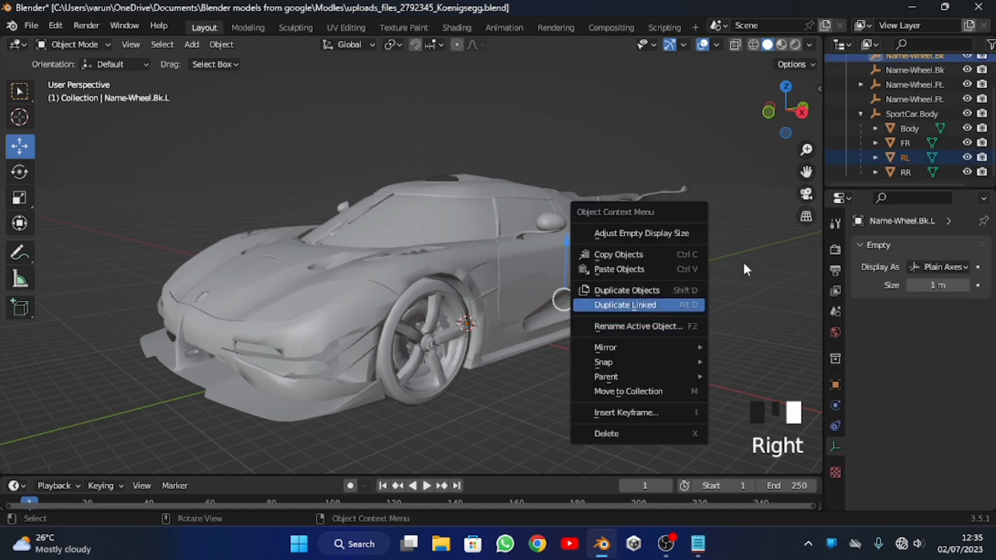
mouse_move(648, 378)
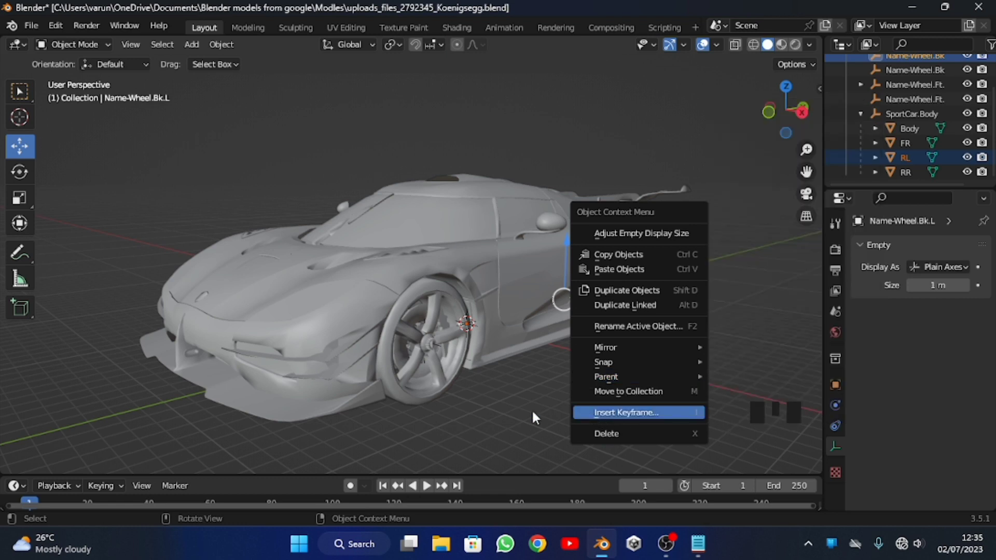
key("ctrl+p")
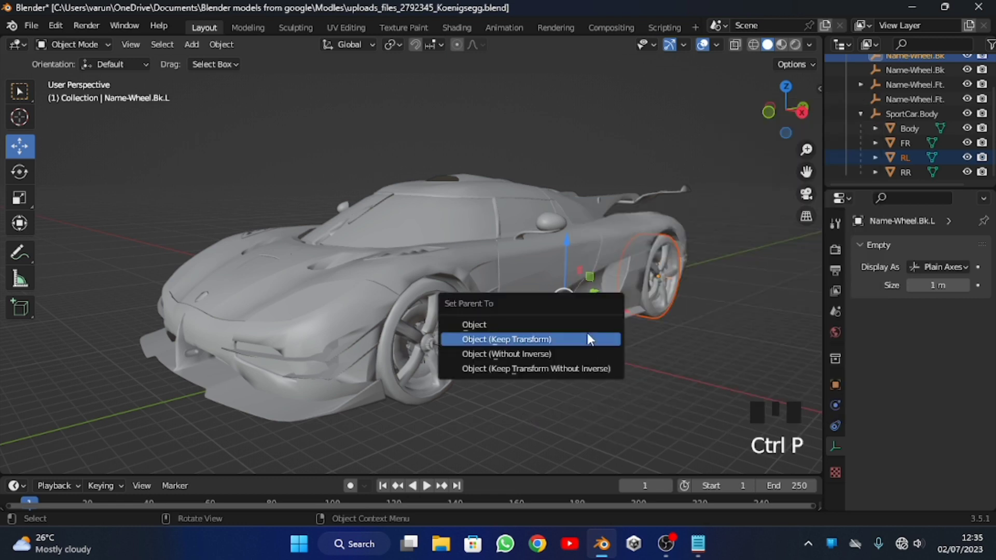
left_click(587, 339)
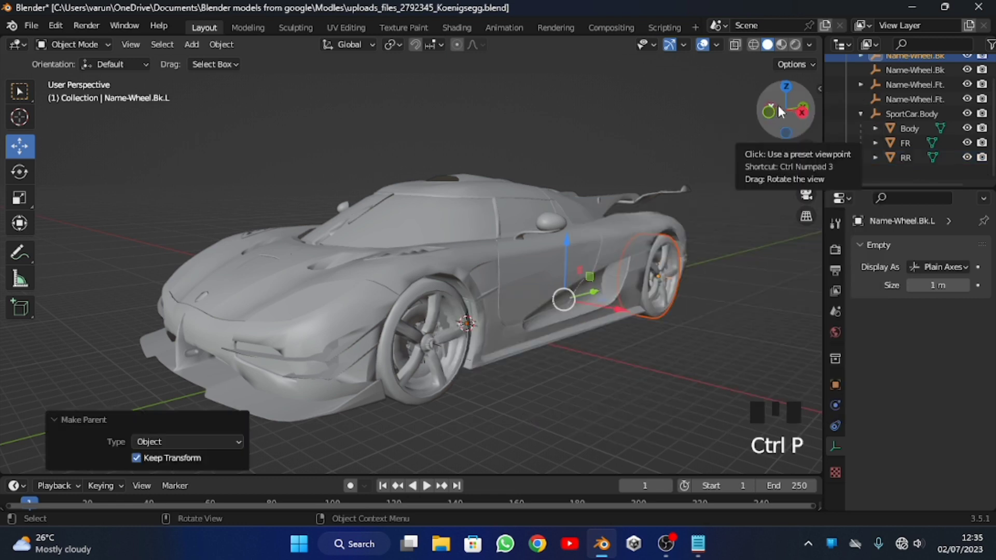
- Parent the RR wheel mesh to the Name-Wheel.Bk.R empty as Object with Keep Transform
left_click_drag(771, 98, 822, 102)
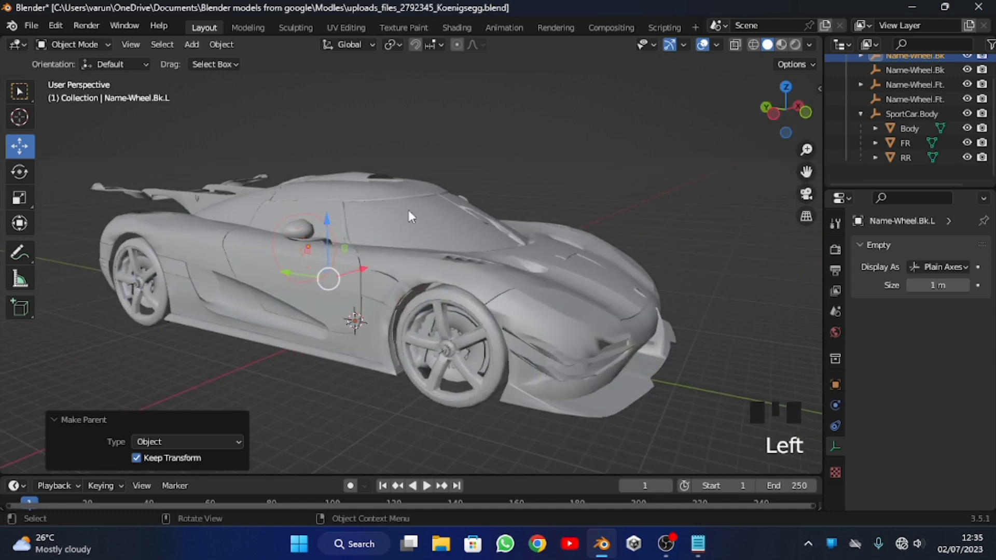
left_click(154, 294)
left_click(139, 283, "shift")
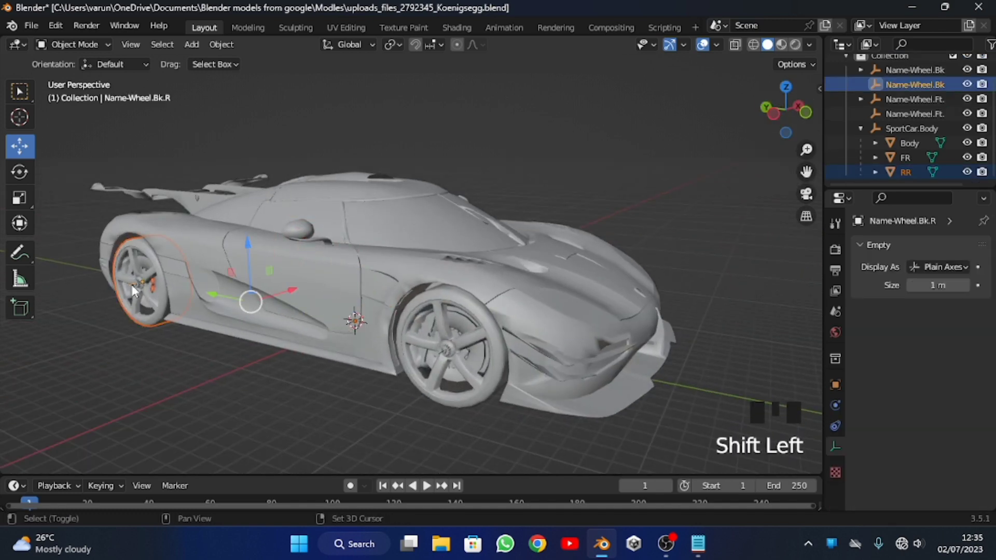
key("ctrl+p")
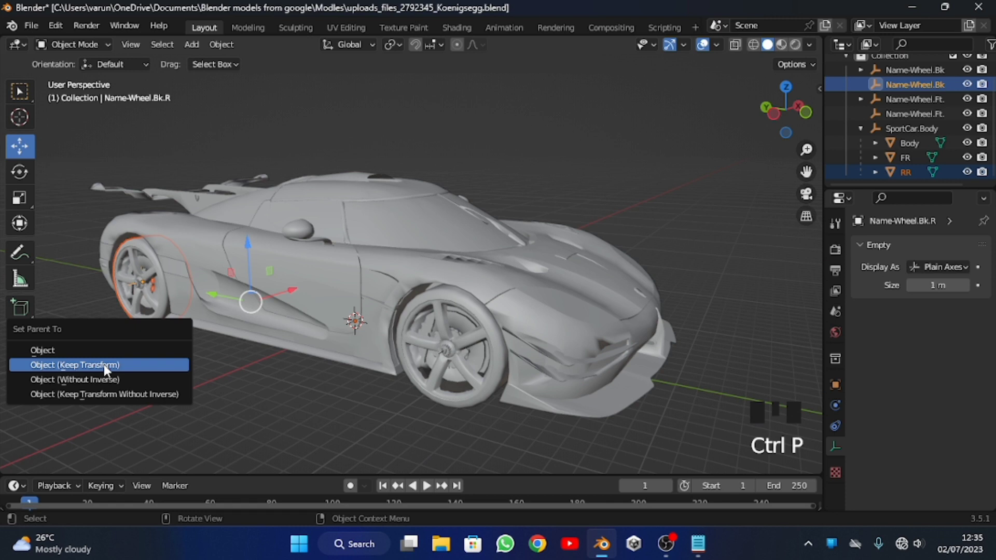
left_click(104, 365)
- Parent the FR wheel mesh to the Name-Wheel.Ft.R empty as Object with Keep Transform
left_click(428, 345)
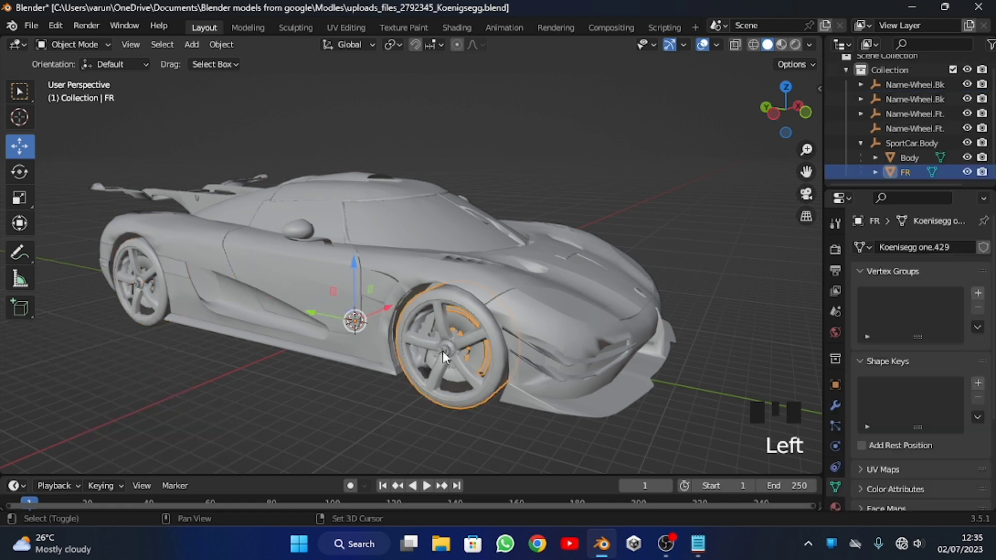
left_click(418, 366, "shift")
key("ctrl+p")
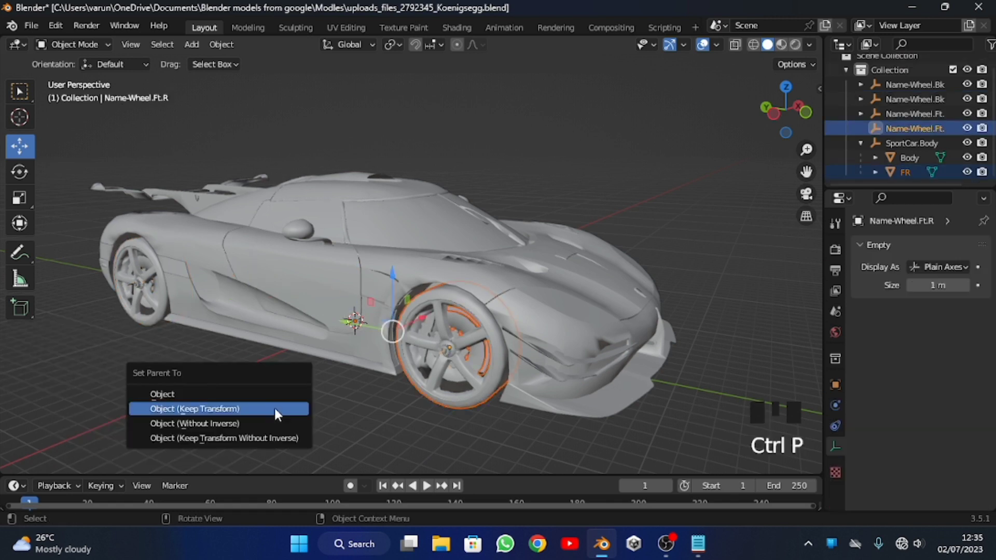
left_click(275, 414)
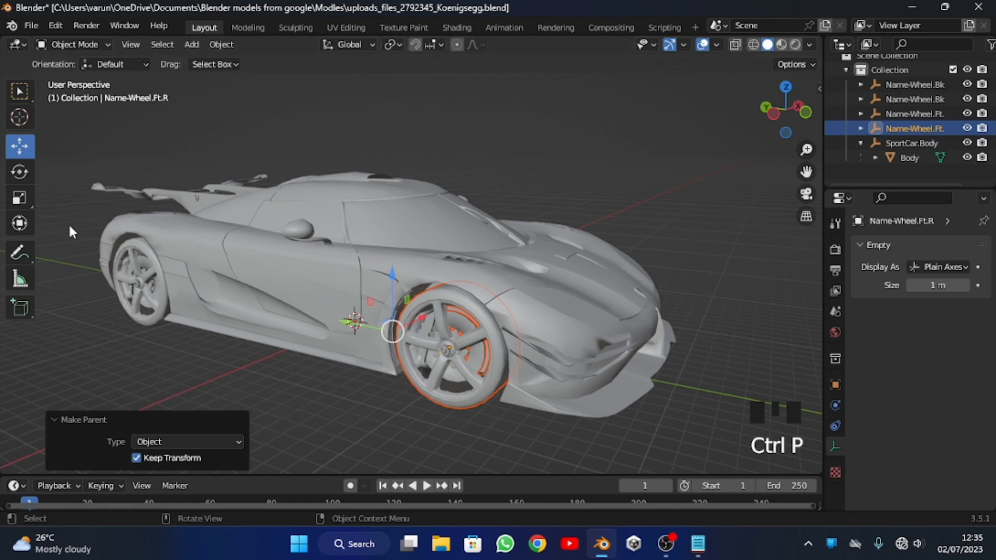
- Collapse the SportCar.Body hierarchy and select it together with all four wheel empties, keeping SportCar.Body active
left_click(773, 112)
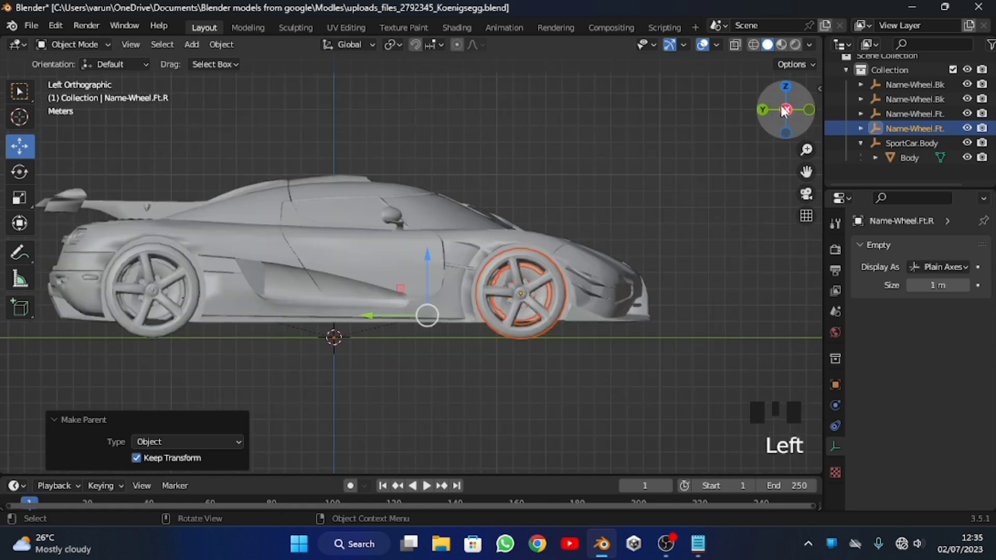
left_click(925, 168)
left_click(861, 151)
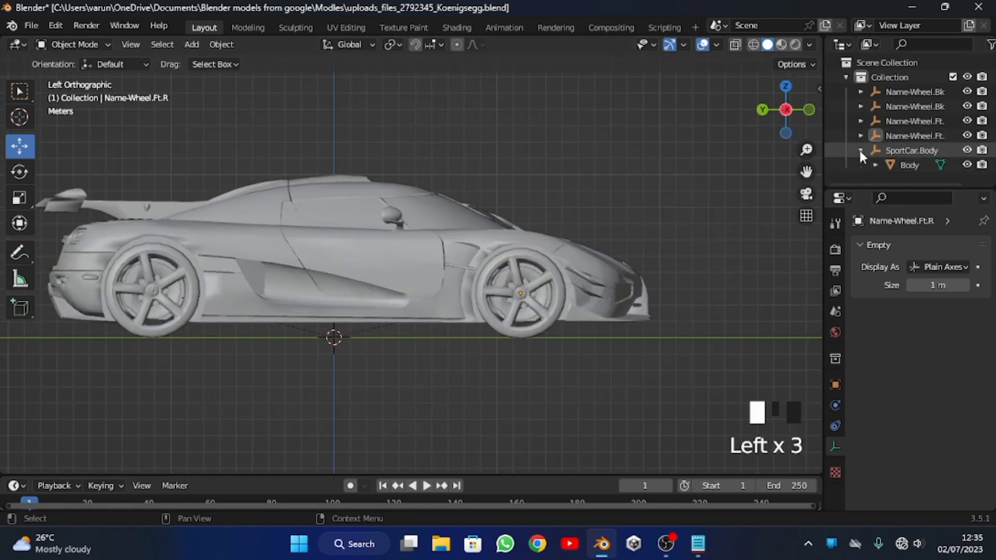
left_click(880, 150)
left_click(898, 92, "shift")
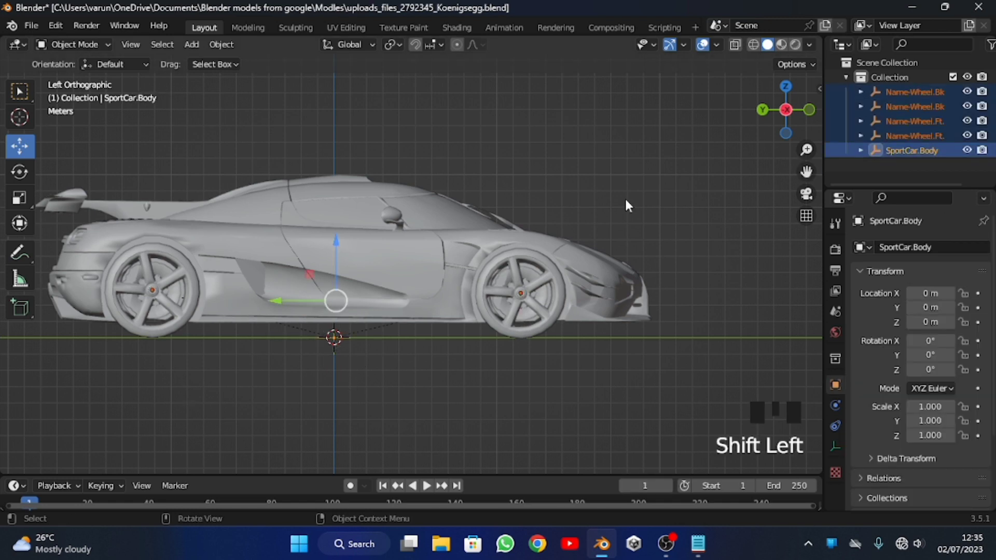
left_click_drag(791, 112, 773, 110)
left_click_drag(786, 110, 901, 142)
left_click(786, 110)
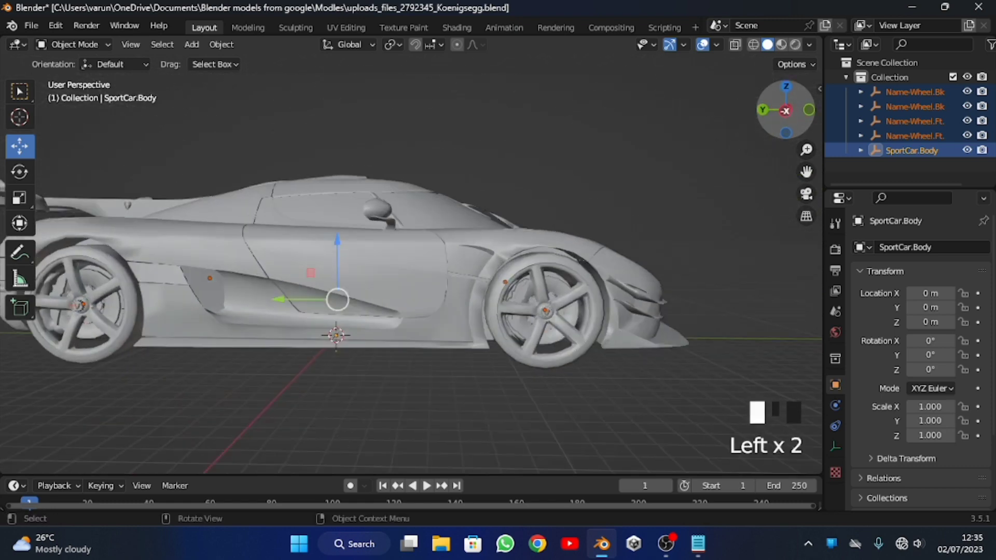
- Open the add-on preferences and choose rigacar-master.zip from the BLENDER ADDONE folder in Documents for installation
left_click(39, 21)
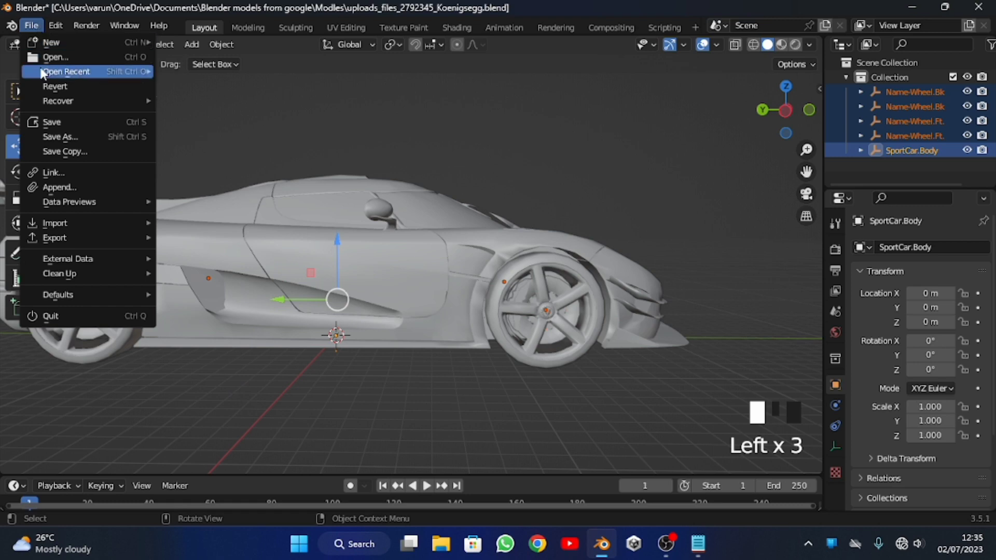
left_click(55, 27)
left_click(88, 230)
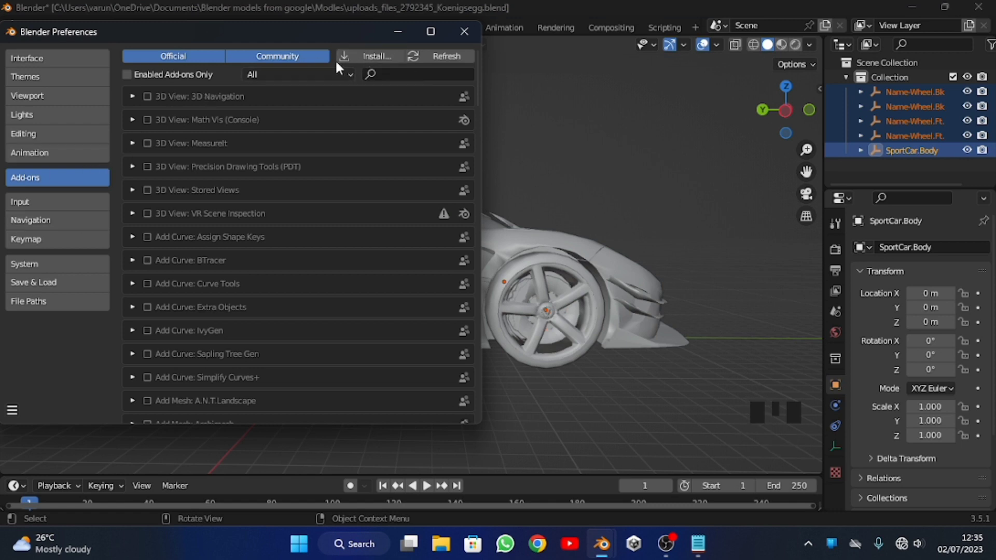
left_click(380, 57)
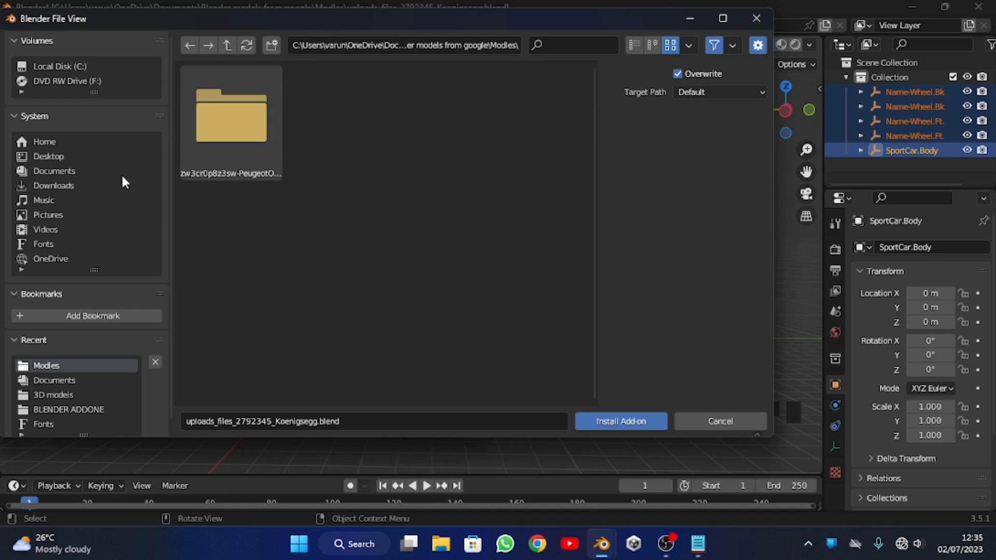
left_click(81, 171)
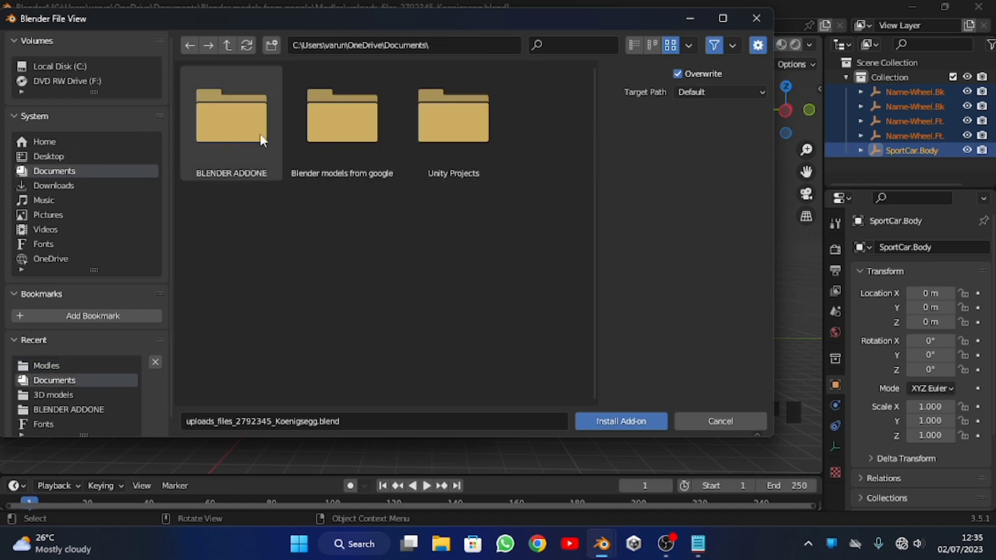
double_click(233, 132)
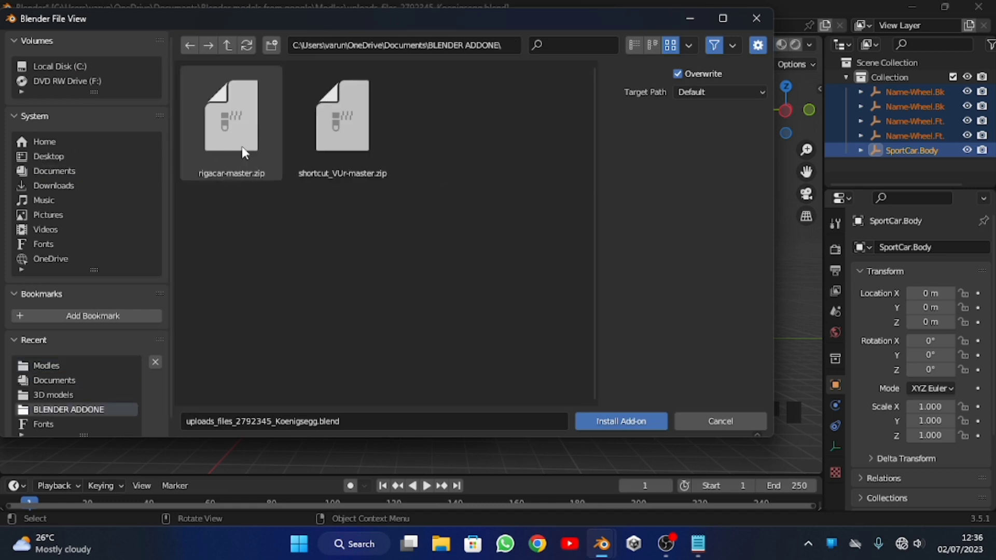
double_click(242, 146)
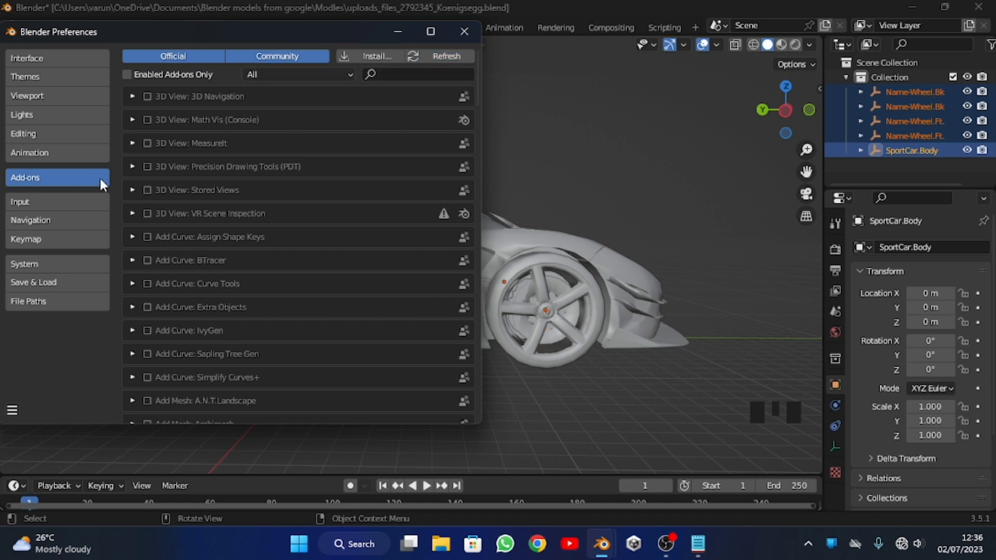
- Limit the add-on list to enabled add-ons to check Rigacar, and close the preferences
scroll(295, 136, "down", 5)
scroll(295, 136, "up", 5)
left_click(127, 75)
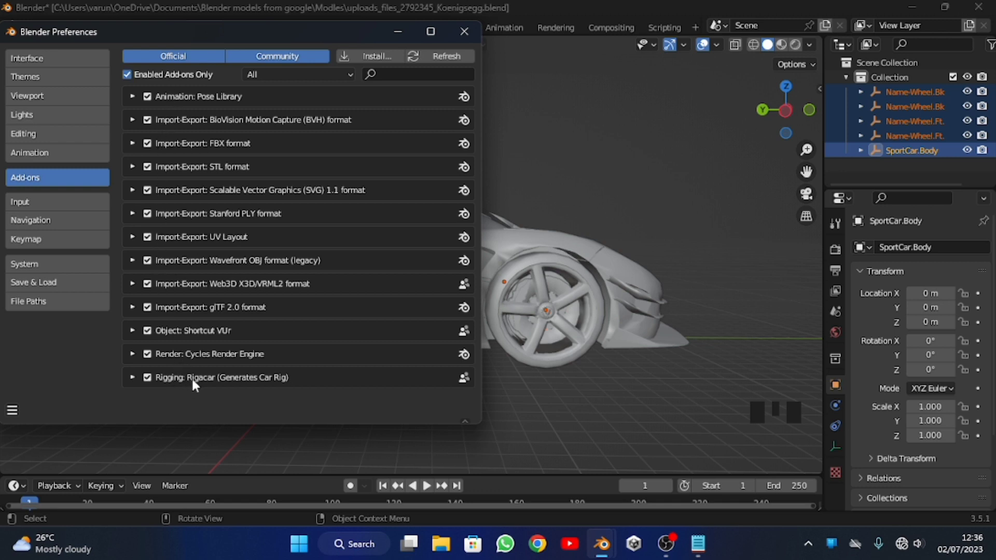
left_click(463, 32)
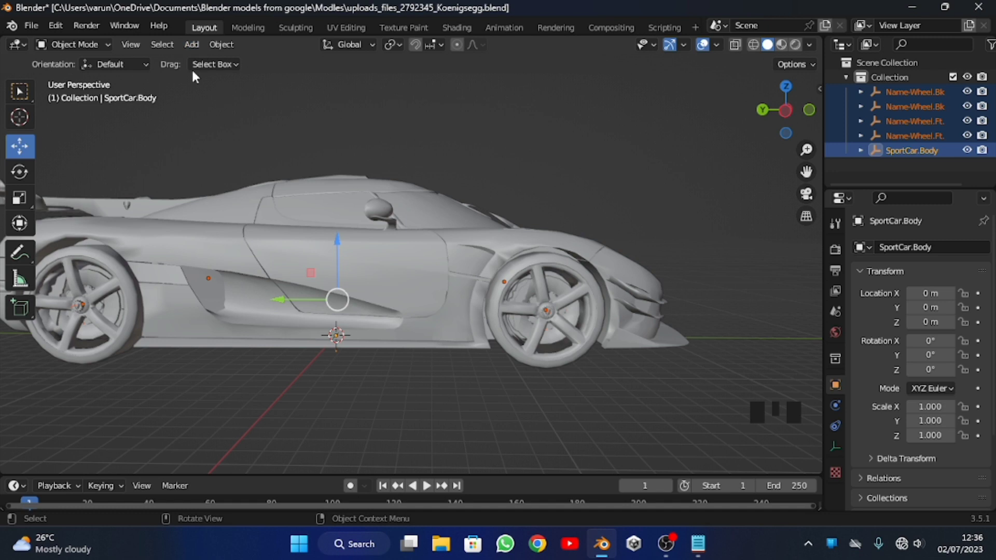
- Add a Car (deformation rig) armature for the selected body and wheel empties
key("shift+a")
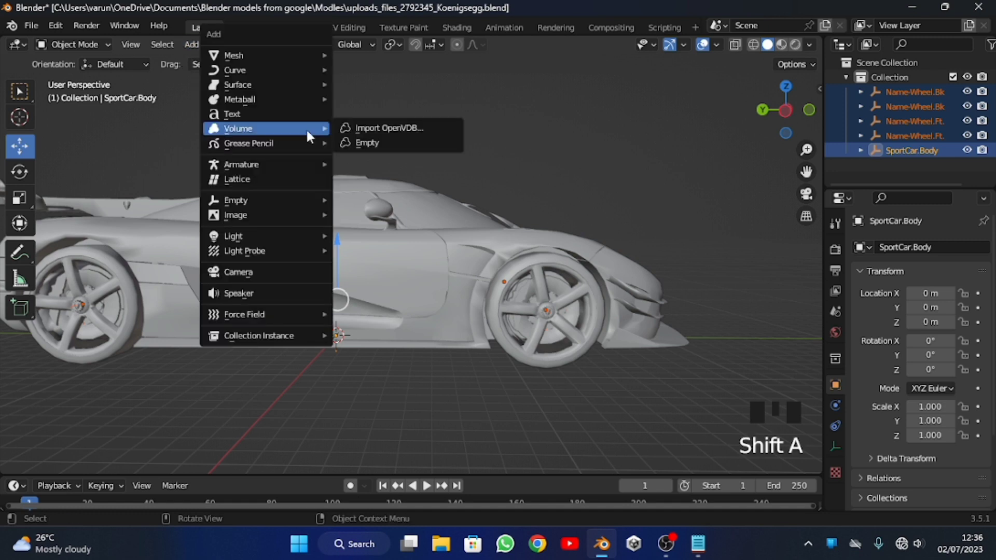
mouse_move(263, 167)
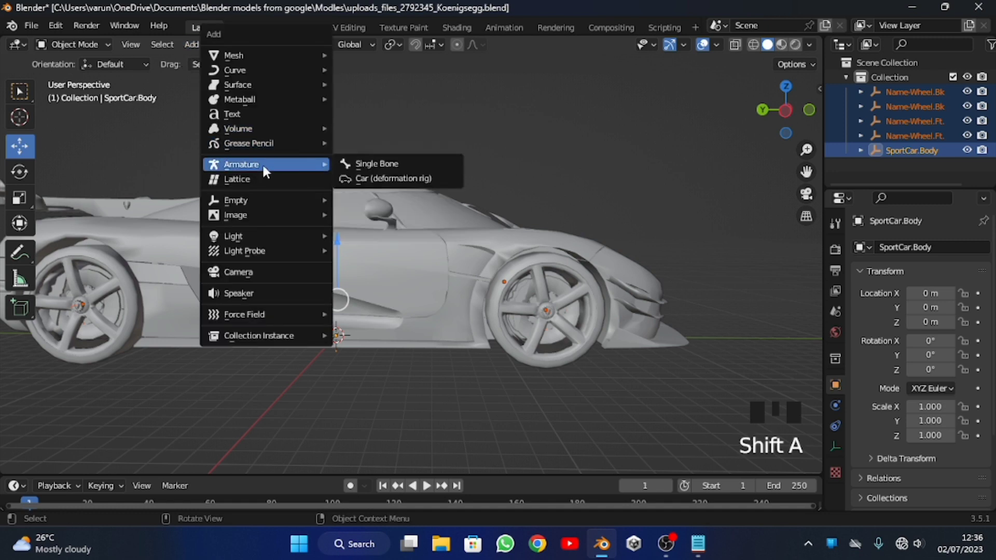
left_click(362, 180)
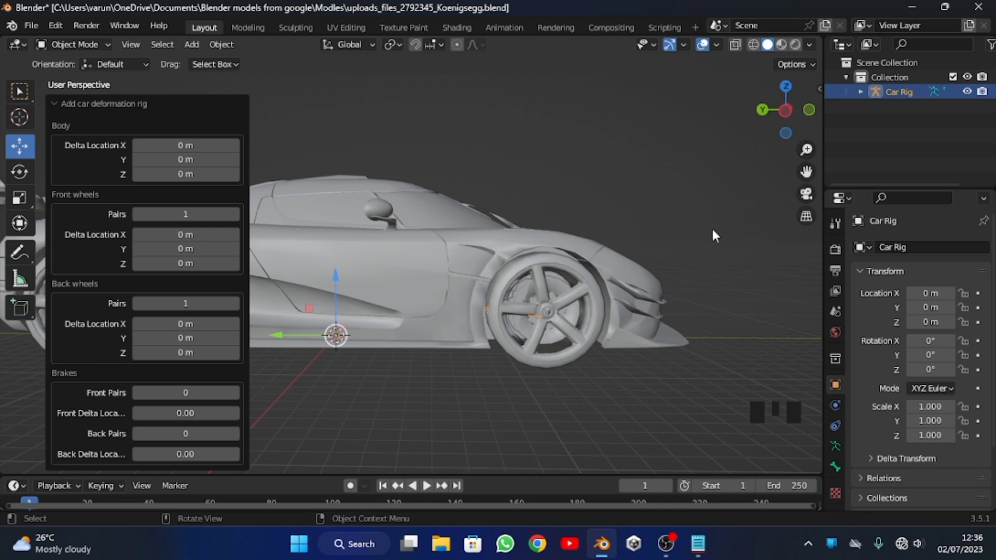
- Generate the Rigacar animation rig from the car's deformation rig
key("n")
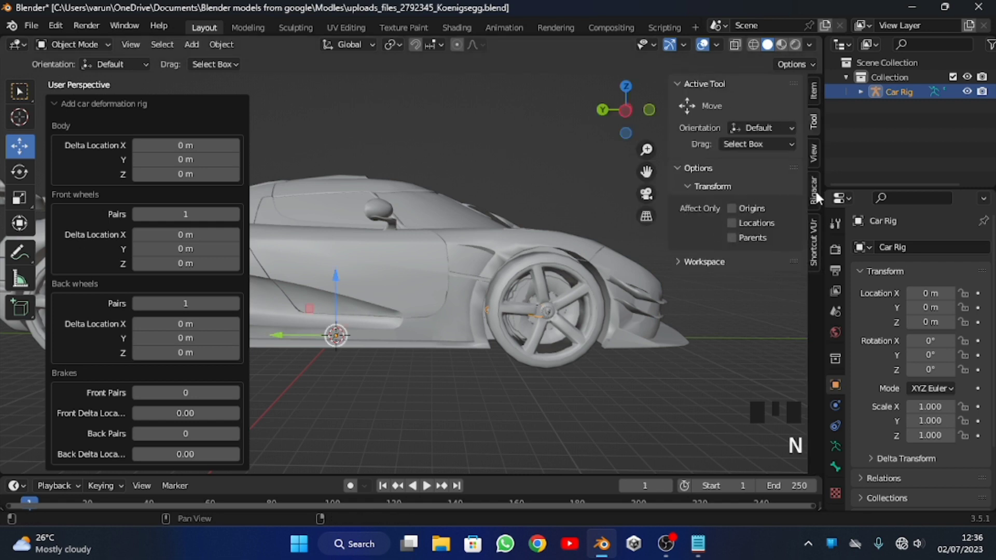
left_click(814, 191)
left_click(742, 107)
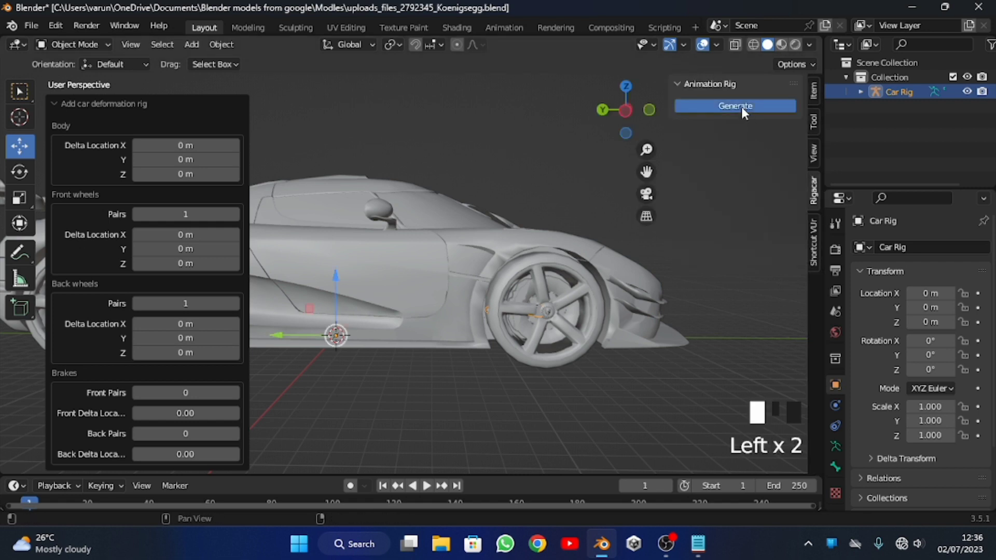
- Test the rig's Steering control by moving it along the X axis with the Move tool, and undo the move
scroll(550, 108, "down", 3)
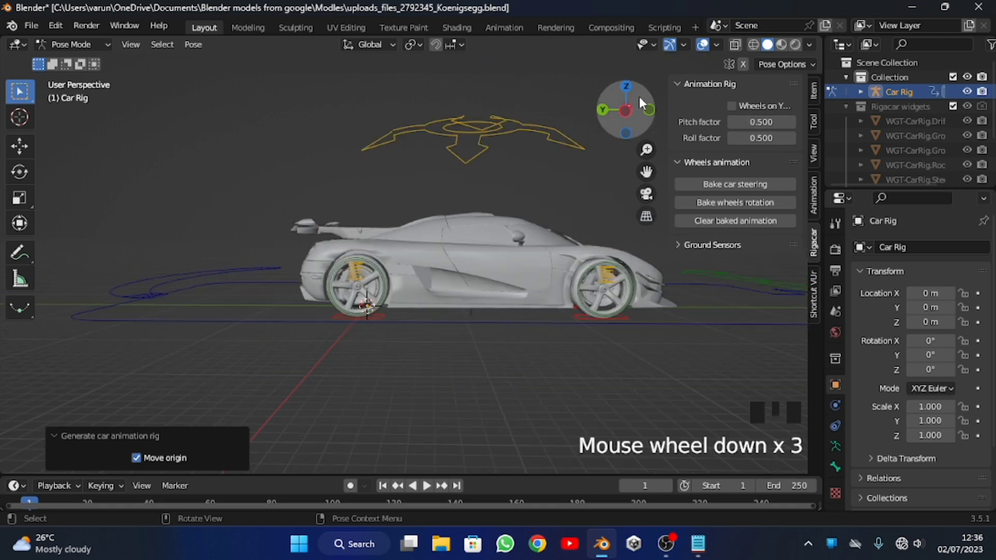
left_click_drag(639, 105, 622, 127)
scroll(628, 113, "down", 2)
scroll(627, 114, "down", 2)
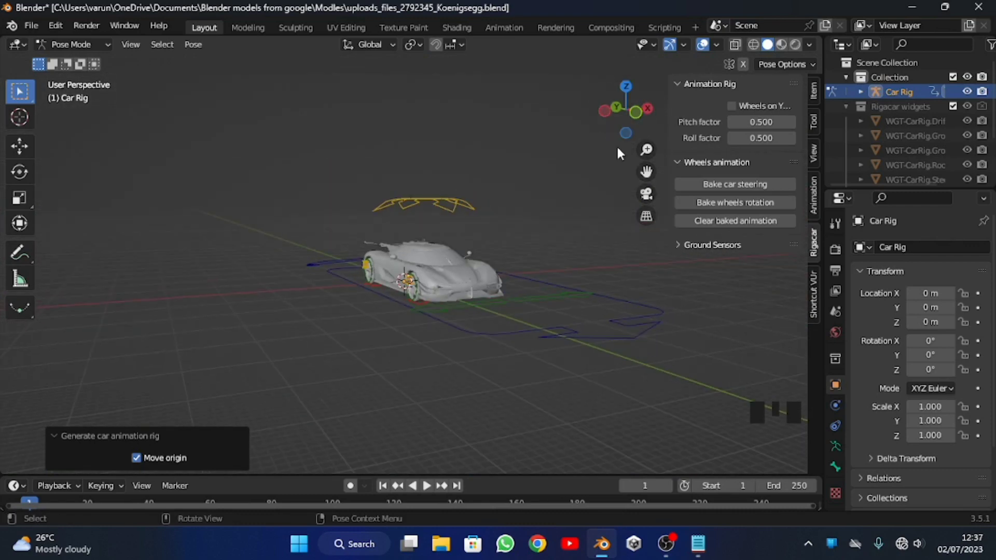
scroll(531, 272, "up", 1)
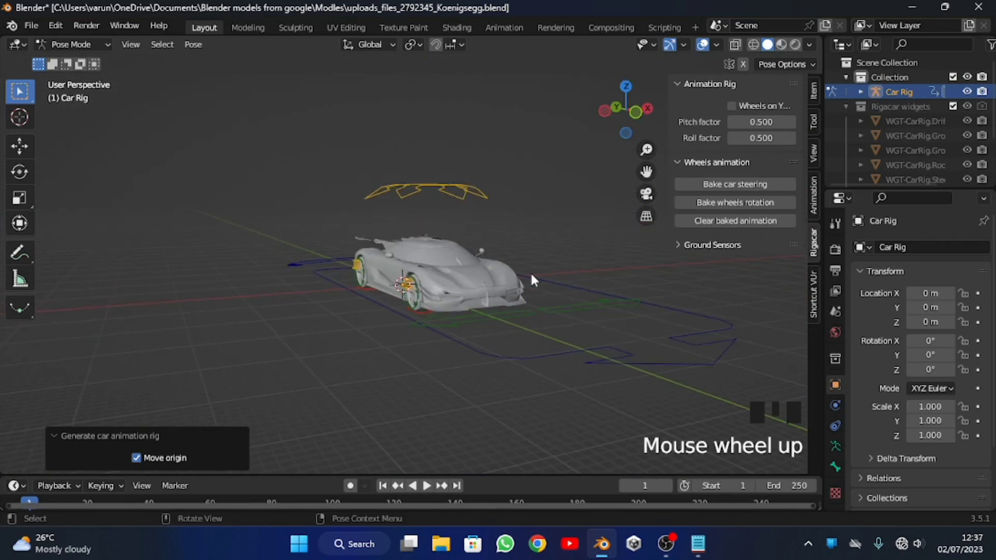
left_click(89, 46)
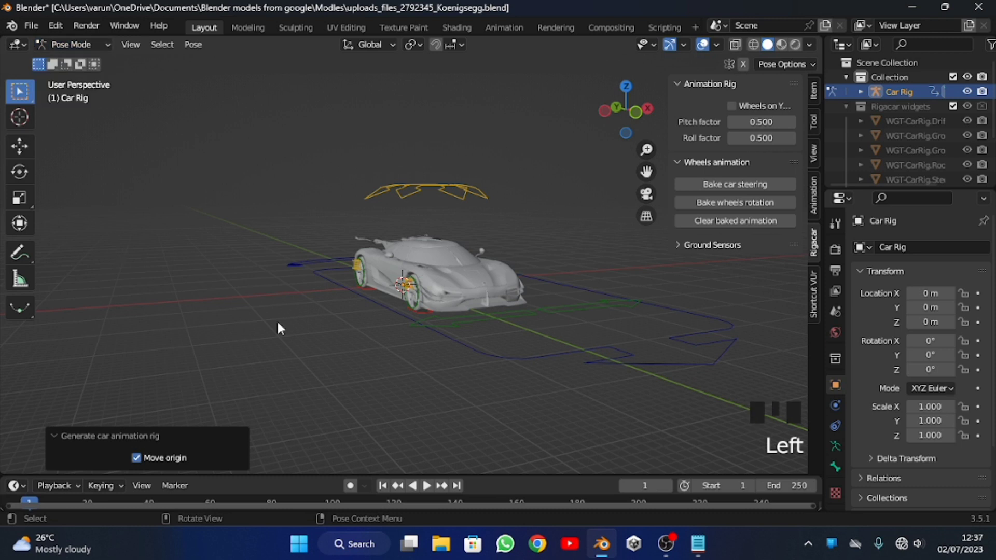
left_click(19, 147)
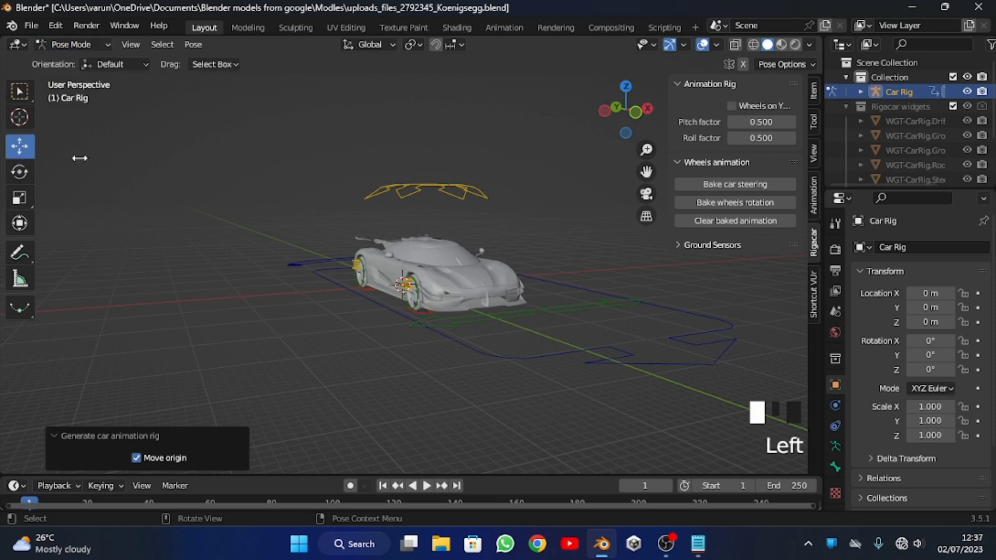
left_click(541, 310)
scroll(542, 310, "up", 2)
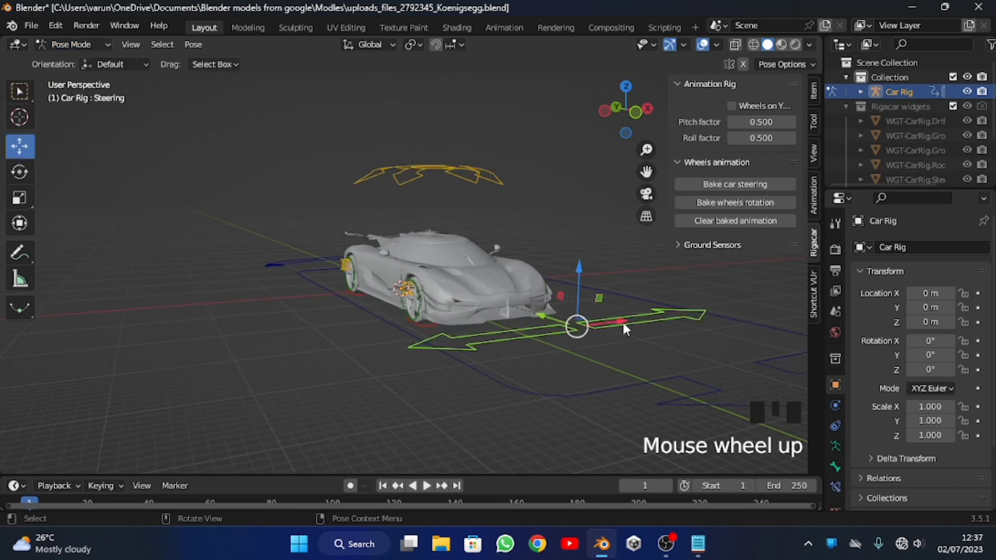
left_click_drag(621, 321, 584, 326)
key("ctrl+z")
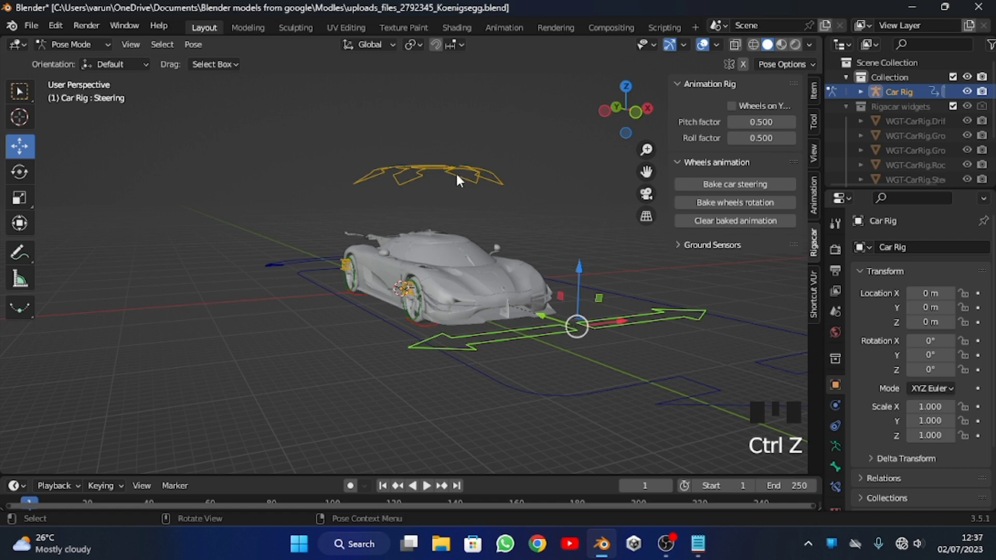
- Test the rig control floating above the car's roof by moving it, and undo the move
left_click(482, 162)
left_click_drag(482, 170, 460, 194)
key("ctrl+z")
- Raise the front right wheel damper control about 0.44 m along the Z axis
left_click(407, 287)
scroll(406, 286, "up", 3)
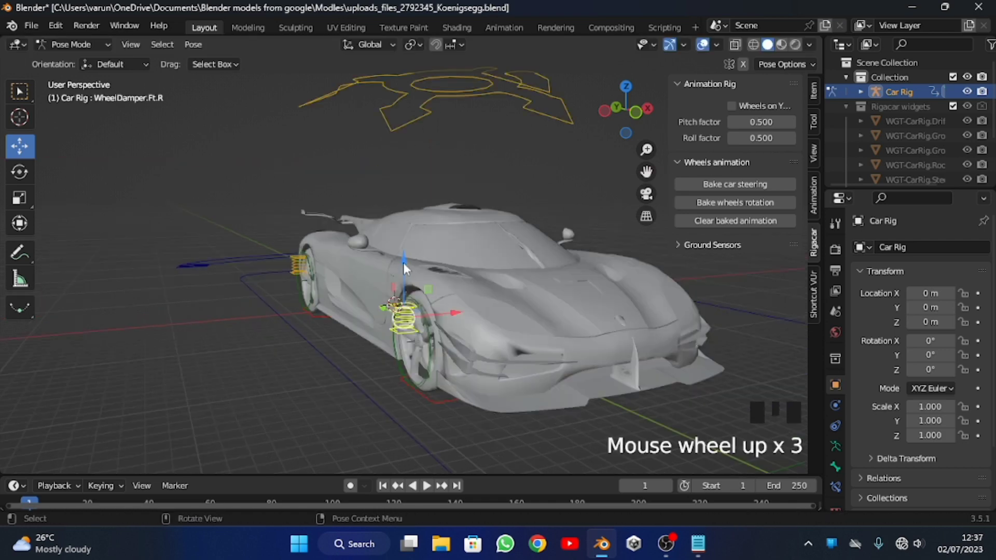
left_click_drag(405, 266, 420, 256)
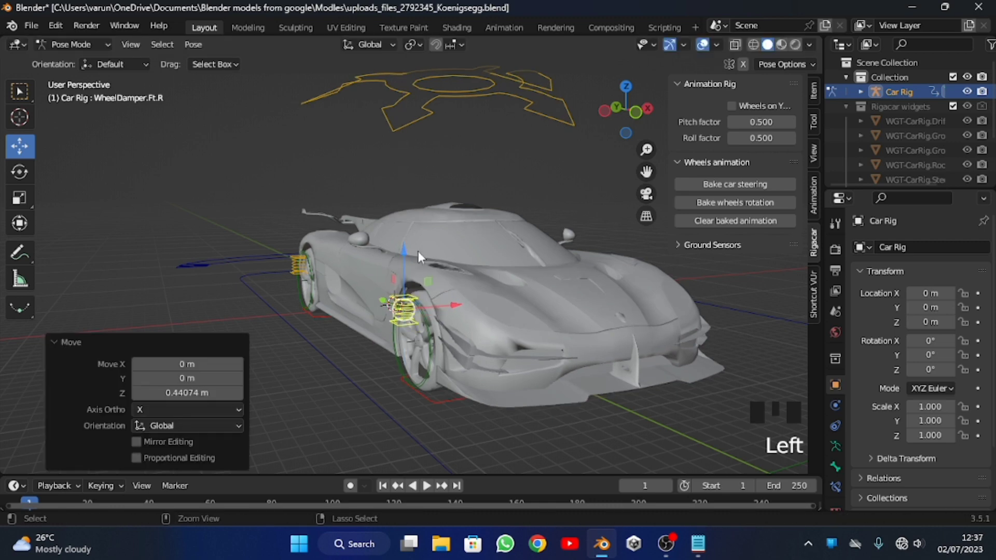
- Move the rig's Root control about 1.26 m along the Y axis, and enable the Wheels on Y option to test driving again
left_click(360, 374)
scroll(462, 340, "down", 2)
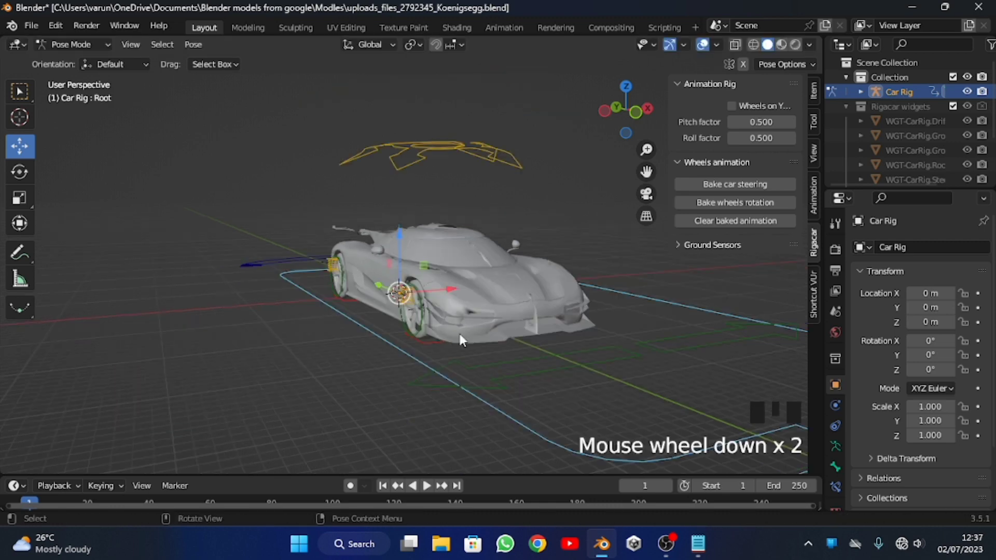
left_click_drag(382, 285, 403, 288)
left_click(732, 106)
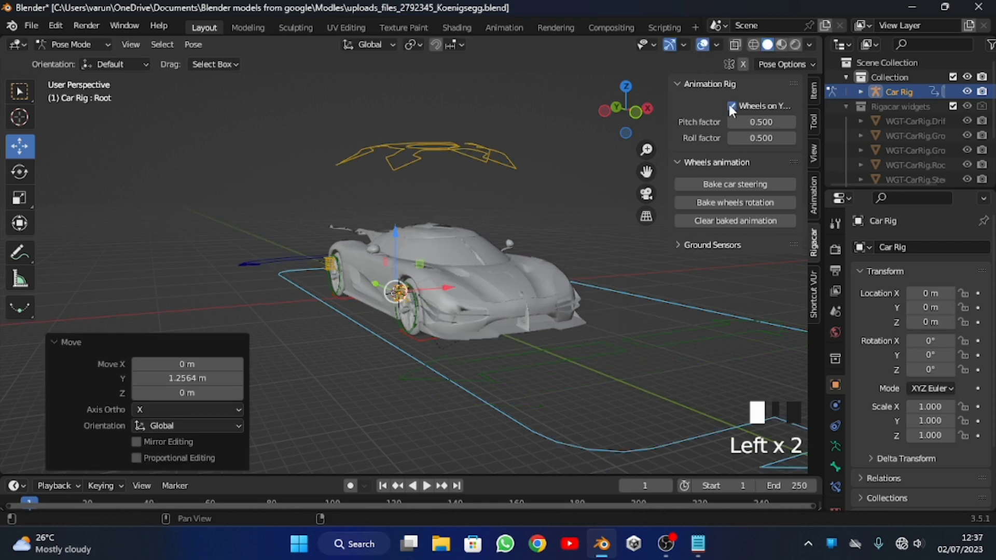
left_click_drag(380, 283, 400, 335)
- Test the Drift control behind the car by rotating it about the Z axis, and undo the rotation
left_click(278, 256)
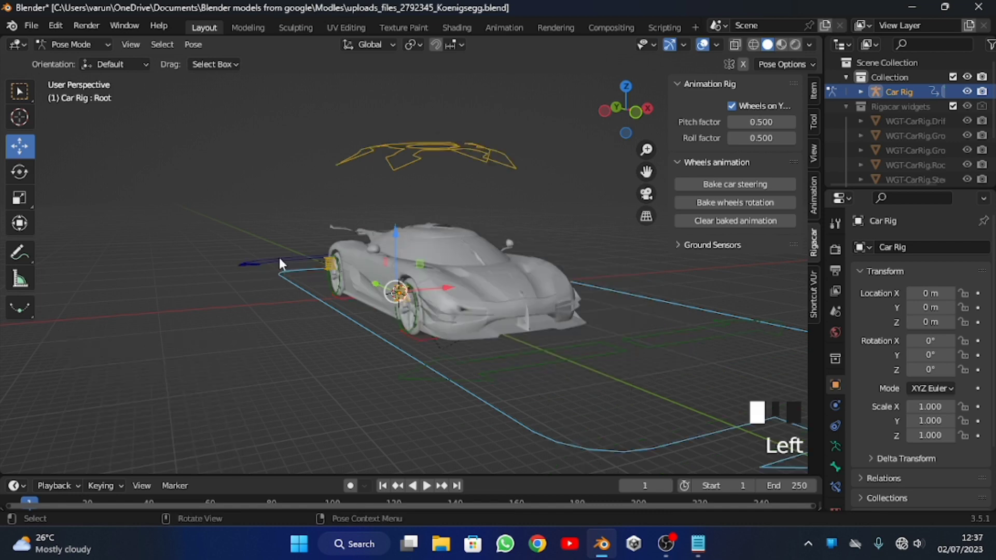
left_click(30, 174)
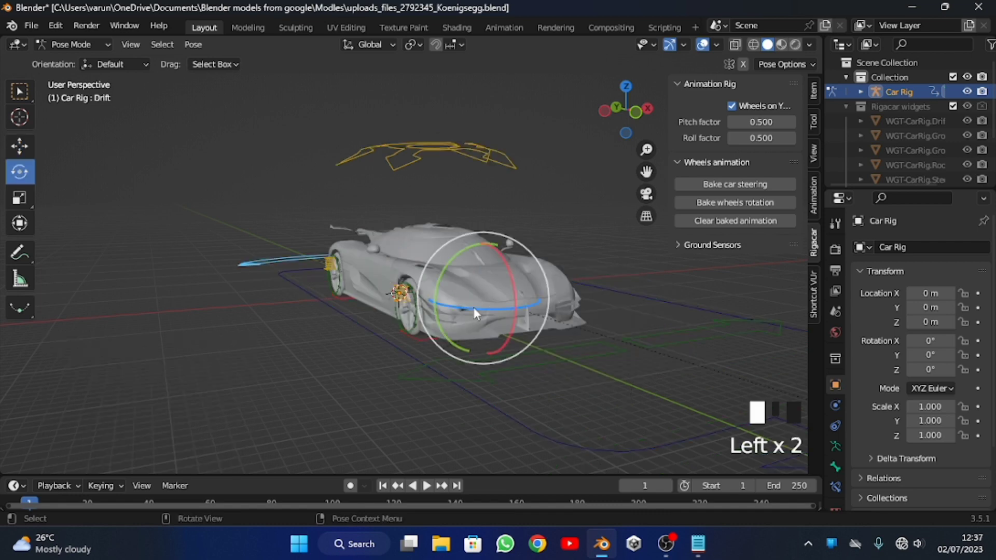
left_click_drag(474, 307, 398, 314)
key("ctrl+z")
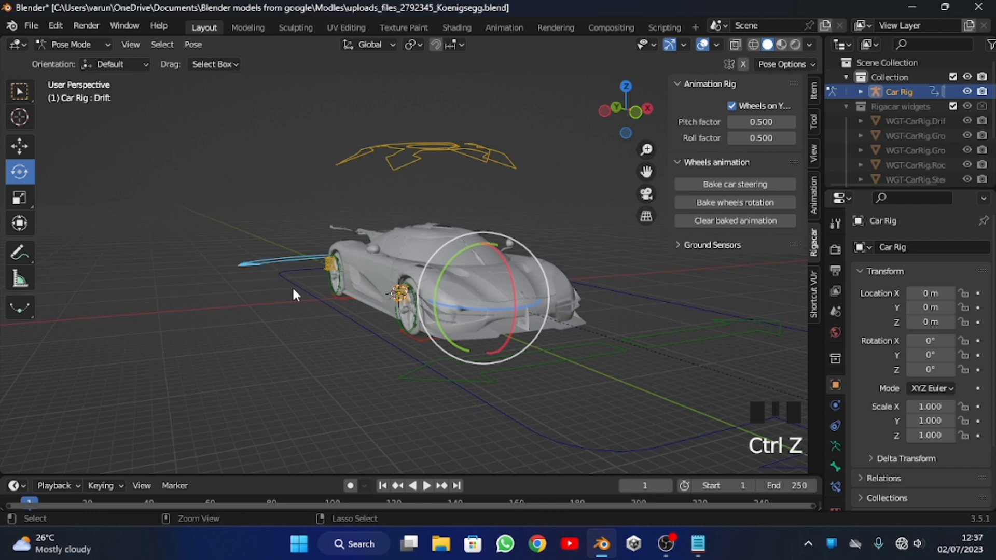
- Switch from the Rotate tool to the Move tool for handling the rig's controls
left_click_drag(626, 110, 625, 109)
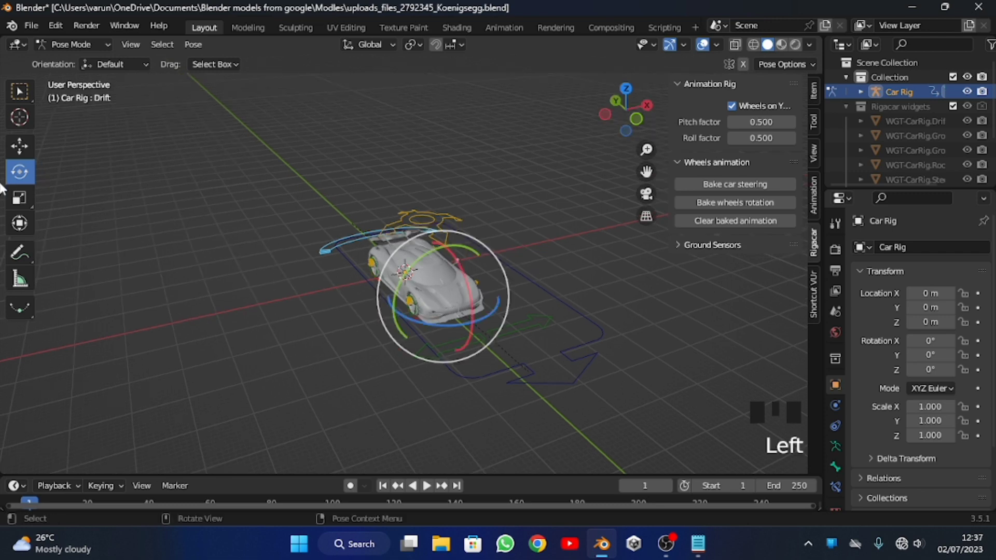
left_click(17, 156)
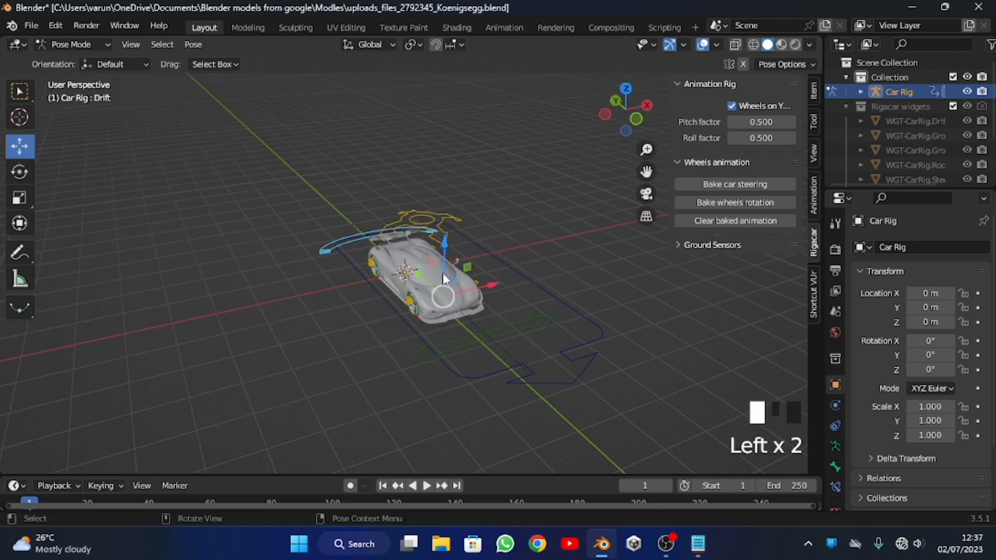
scroll(443, 273, "up", 3)
left_click_drag(612, 116, 604, 113)
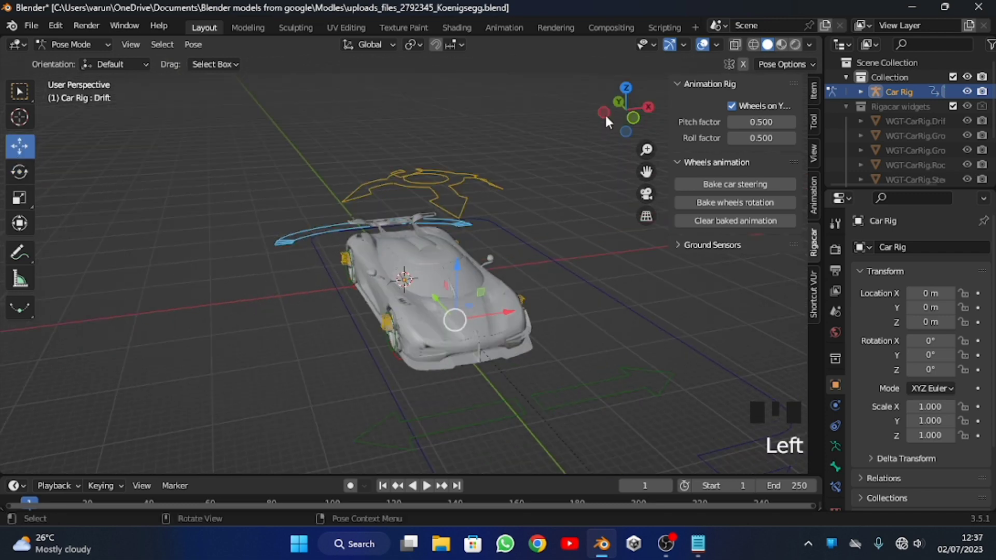